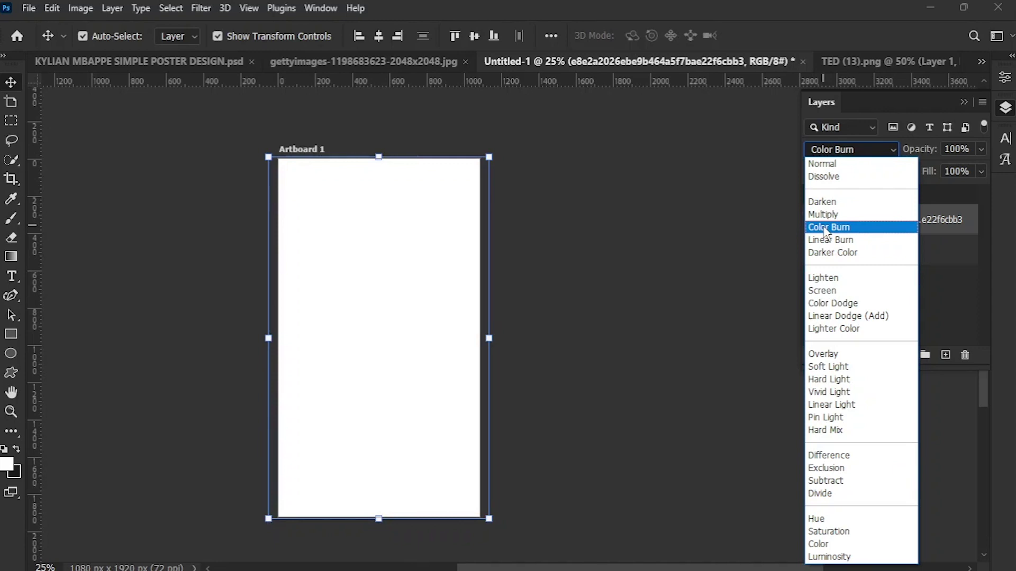
# - Set the paper texture layer to Color Burn and add a solid colour fill layer in dark blue 0f1d53
pyautogui.click(826, 228)
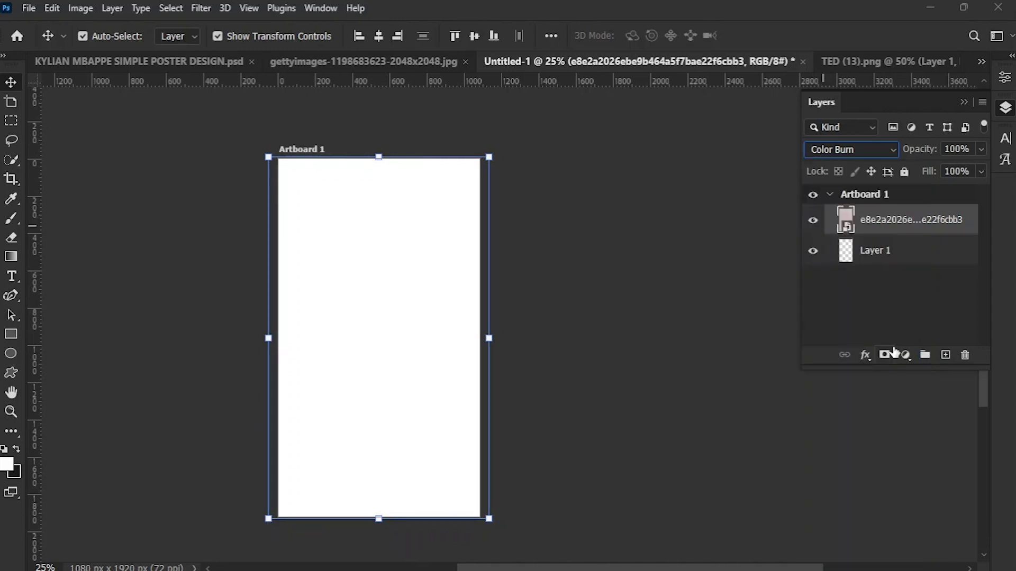
pyautogui.click(905, 355)
pyautogui.click(916, 97)
pyautogui.moveTo(841, 481); pyautogui.dragTo(840, 383)
pyautogui.moveTo(786, 421); pyautogui.dragTo(778, 441)
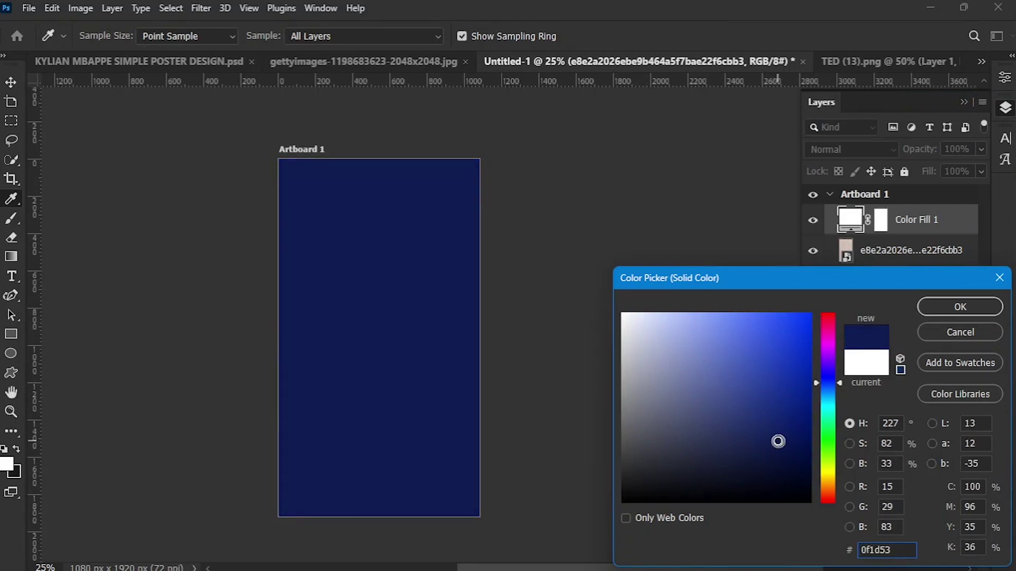
pyautogui.click(931, 310)
pyautogui.press('v')
# - Place the blue colour fill layer beneath the paper texture and set the texture's blend mode to Overlay
pyautogui.moveTo(851, 221); pyautogui.dragTo(856, 271)
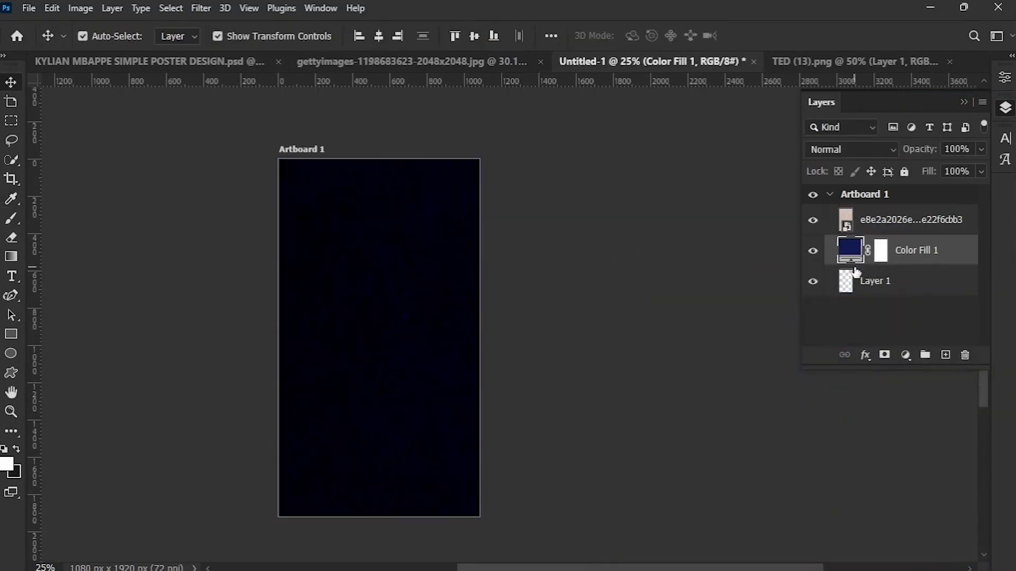
pyautogui.click(905, 220)
pyautogui.click(852, 149)
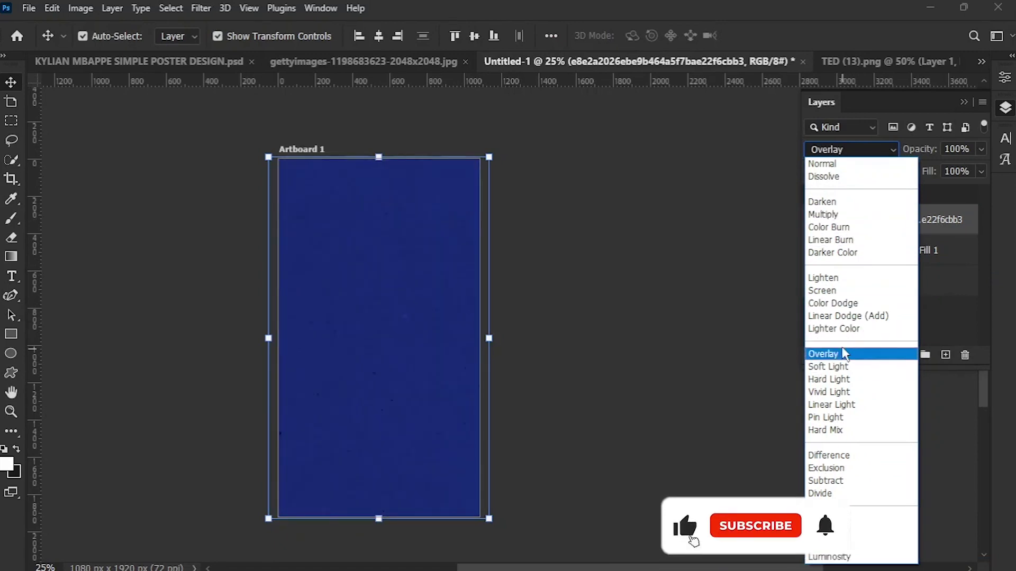
pyautogui.click(894, 354)
# - Change the colour fill layer to a more muted dark blue, about 1a244c
pyautogui.doubleClick(860, 247)
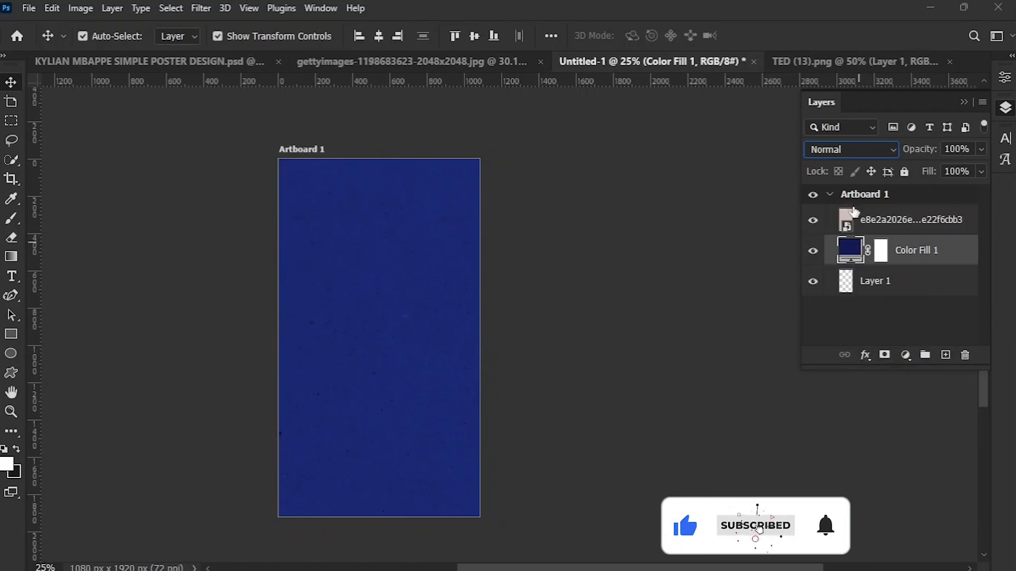
pyautogui.click(753, 437)
pyautogui.moveTo(753, 438)
pyautogui.mouseDown()
pyautogui.moveTo(757, 462)
pyautogui.moveTo(744, 466)
pyautogui.moveTo(743, 452)
pyautogui.mouseUp()
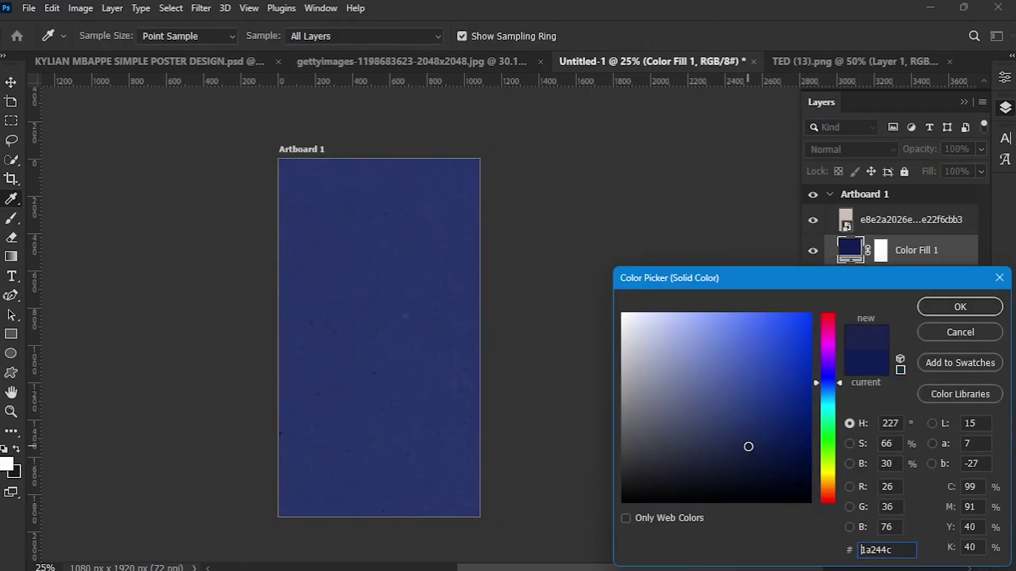
pyautogui.click(959, 306)
pyautogui.press('v')
pyautogui.hotkey('ctrl', '+')
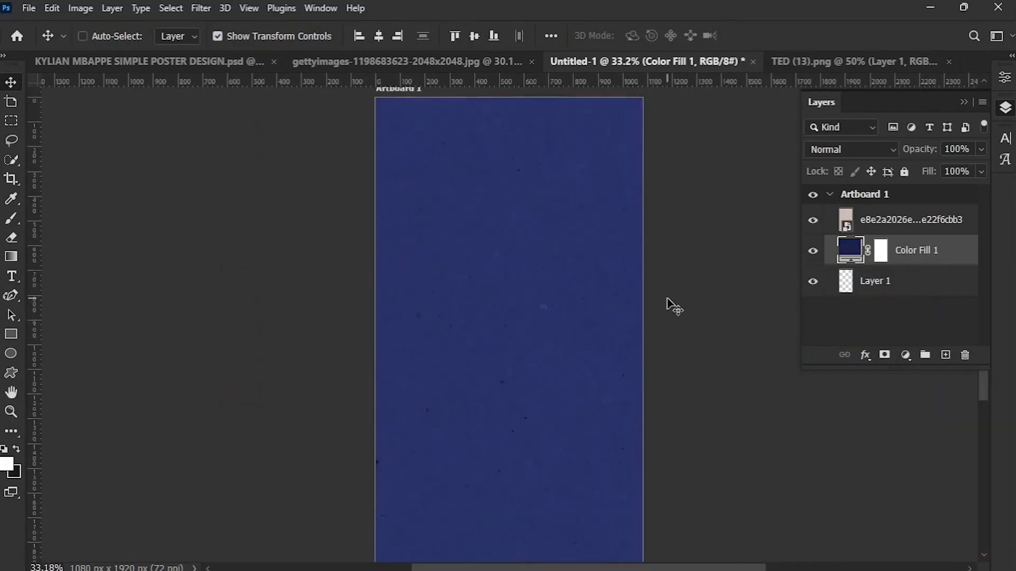
pyautogui.hotkey('ctrl', '-')
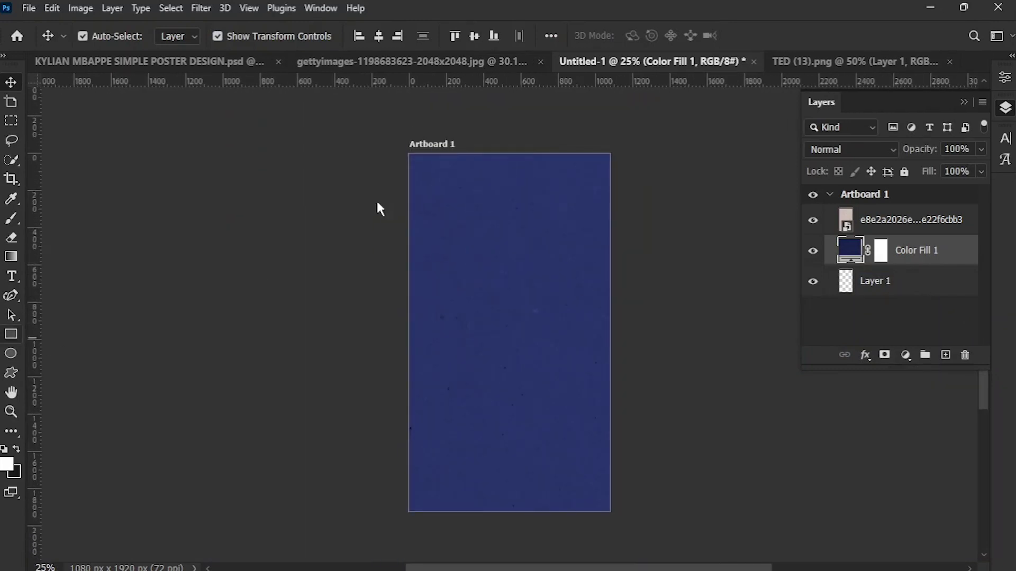
# - Draw a white rectangle about 724 px wide and 1211 px high, starting at the artboard's upper edge
pyautogui.press('u')
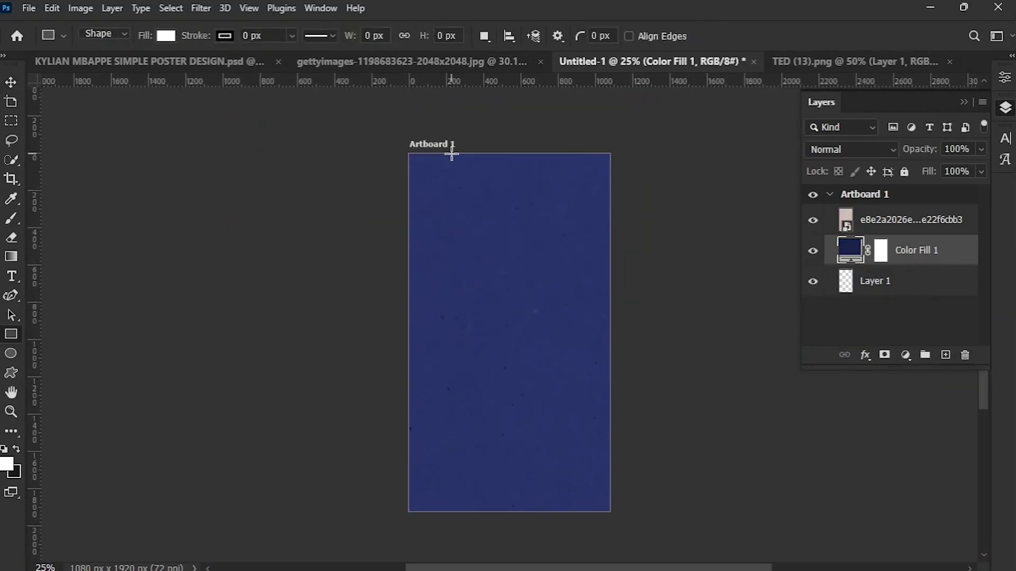
pyautogui.moveTo(447, 153); pyautogui.dragTo(581, 340)
pyautogui.moveTo(514, 340); pyautogui.dragTo(518, 380)
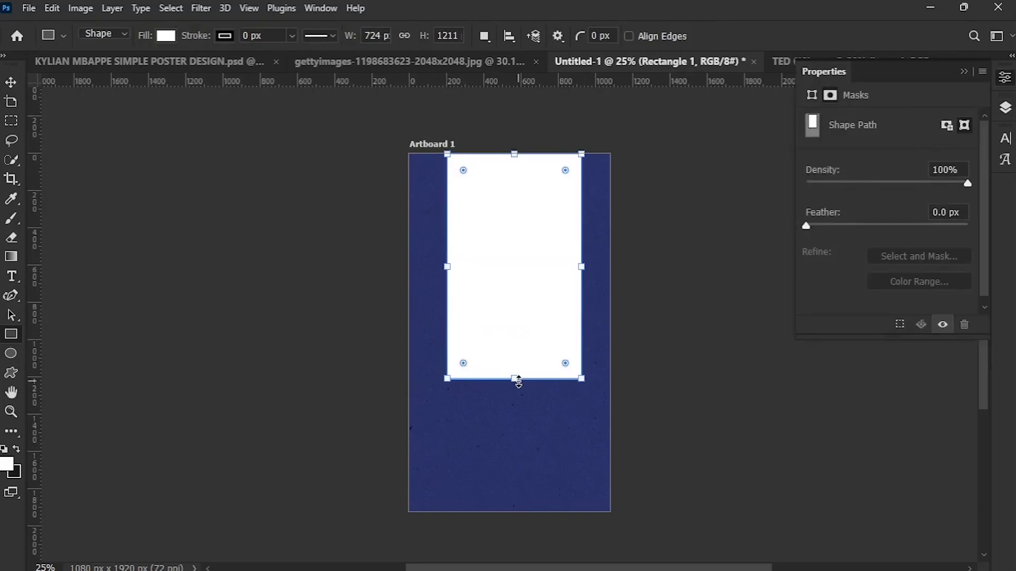
pyautogui.click(964, 72)
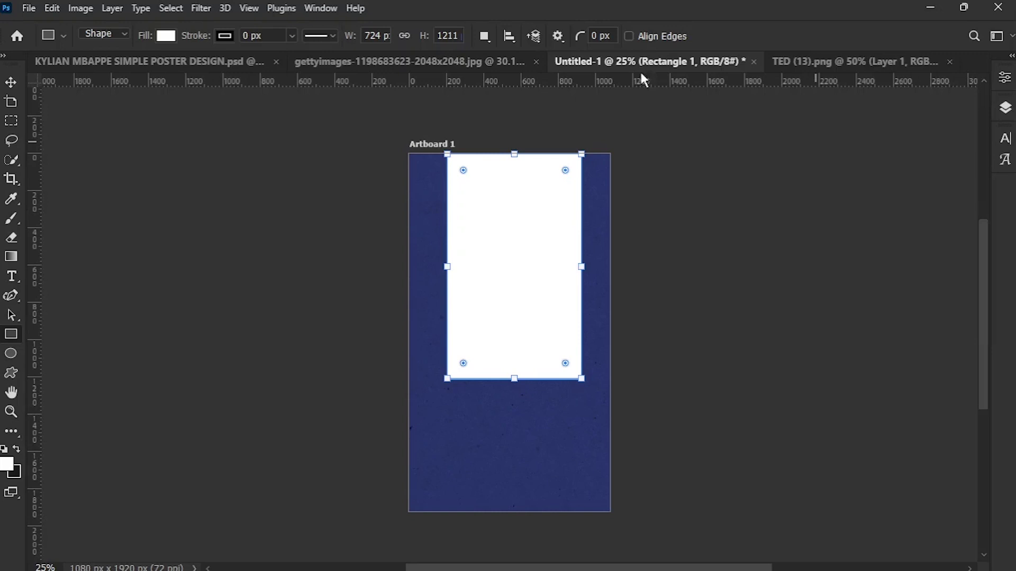
# - Bring the white rectangle above the paper texture layer and centre it horizontally at the artboard's upper edge
pyautogui.click(15, 79)
pyautogui.click(496, 279)
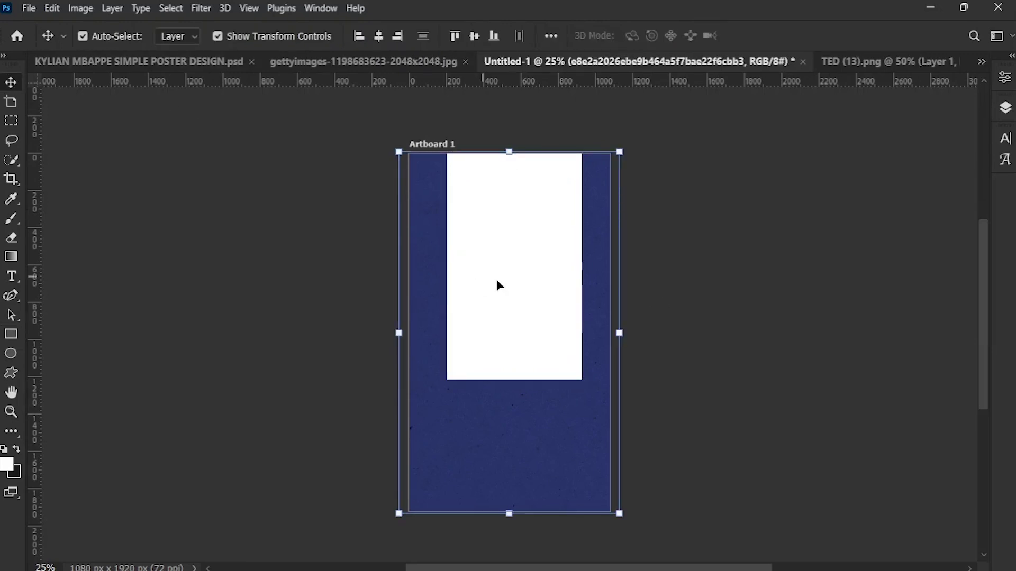
pyautogui.click(1006, 110)
pyautogui.doubleClick(893, 252)
pyautogui.moveTo(961, 259); pyautogui.dragTo(950, 209)
pyautogui.moveTo(531, 293); pyautogui.dragTo(542, 246)
pyautogui.click(474, 35)
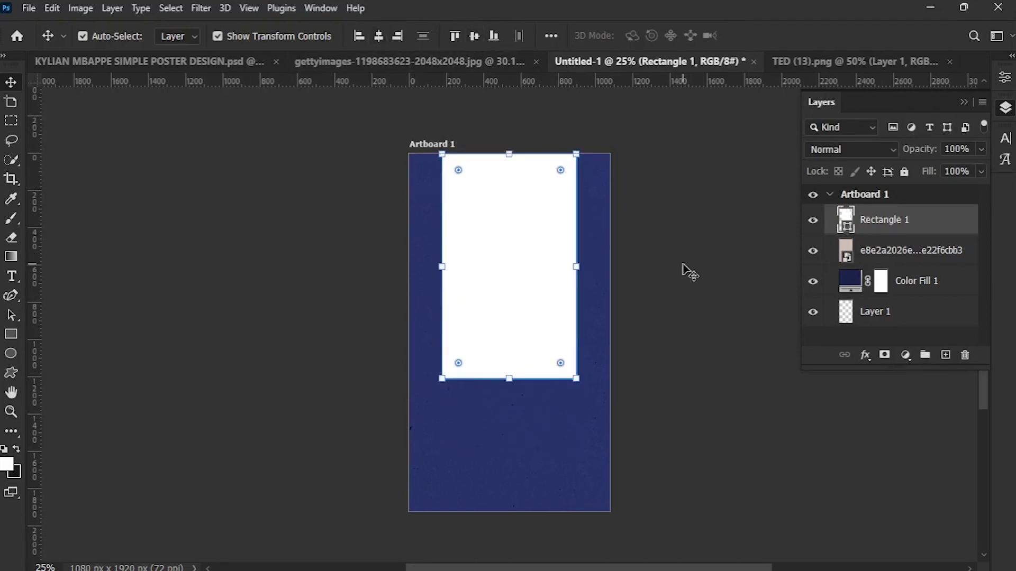
# - Duplicate the white rectangle and narrow the copy to about 18.5% width as a vertical stripe centred on the original
pyautogui.hotkey('ctrl', 'j')
pyautogui.hotkey('ctrl', 't')
pyautogui.moveTo(442, 267); pyautogui.dragTo(482, 266)
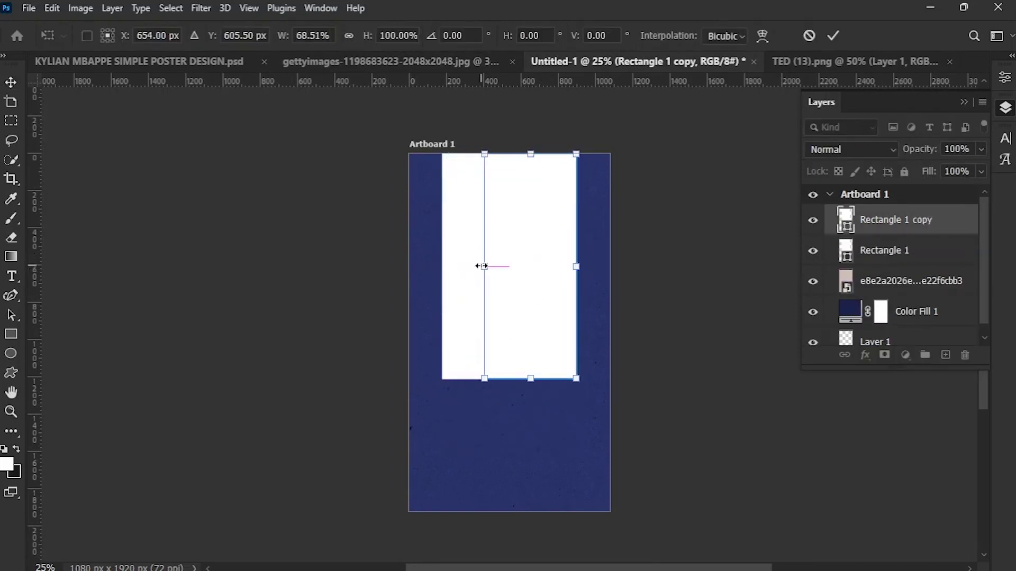
pyautogui.moveTo(576, 267); pyautogui.dragTo(513, 267)
pyautogui.moveTo(510, 317); pyautogui.dragTo(524, 318)
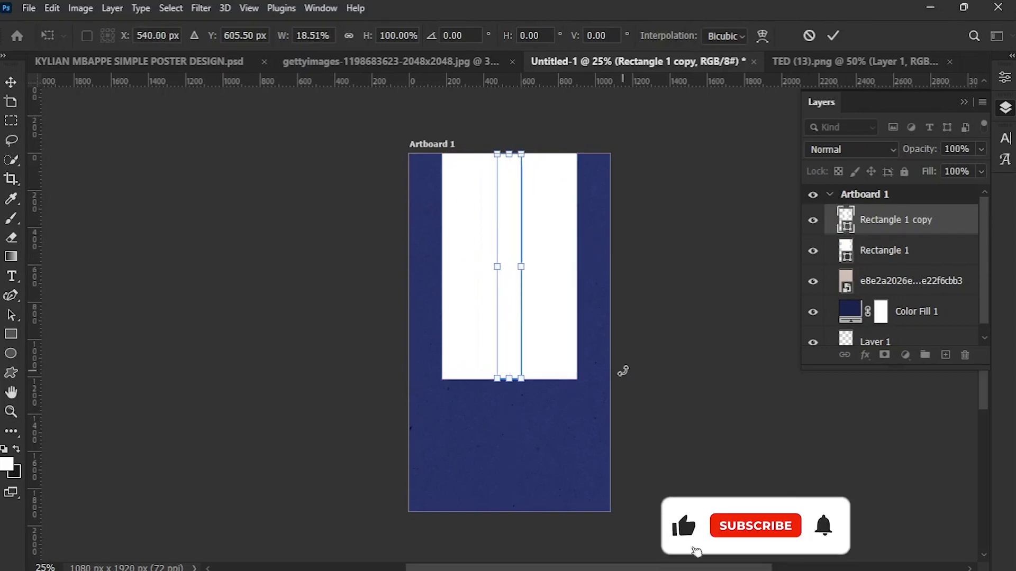
pyautogui.click(833, 36)
# - Change the fill of the narrow centre stripe to red
pyautogui.click(517, 315)
pyautogui.doubleClick(846, 219)
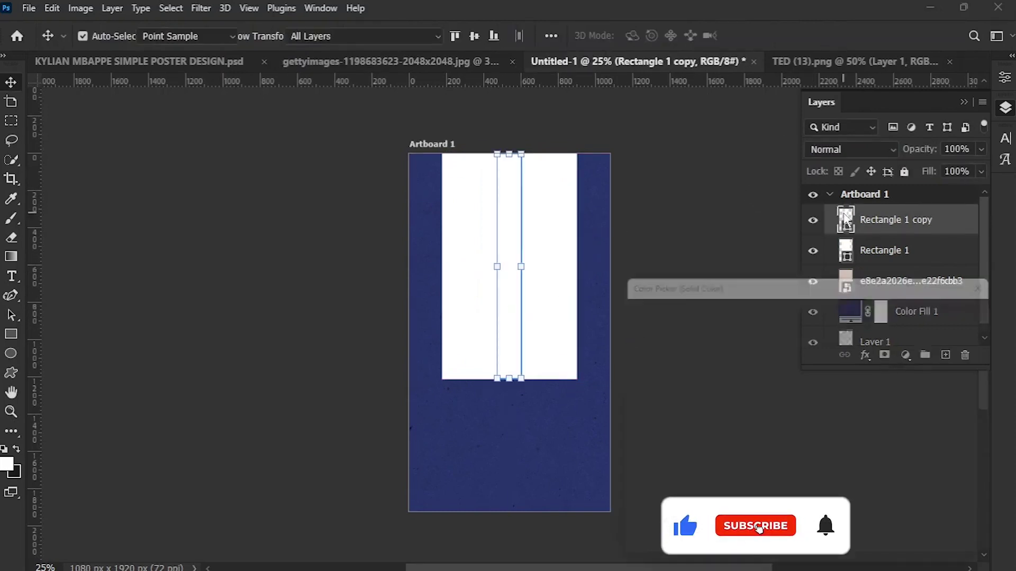
pyautogui.click(777, 534)
pyautogui.click(960, 307)
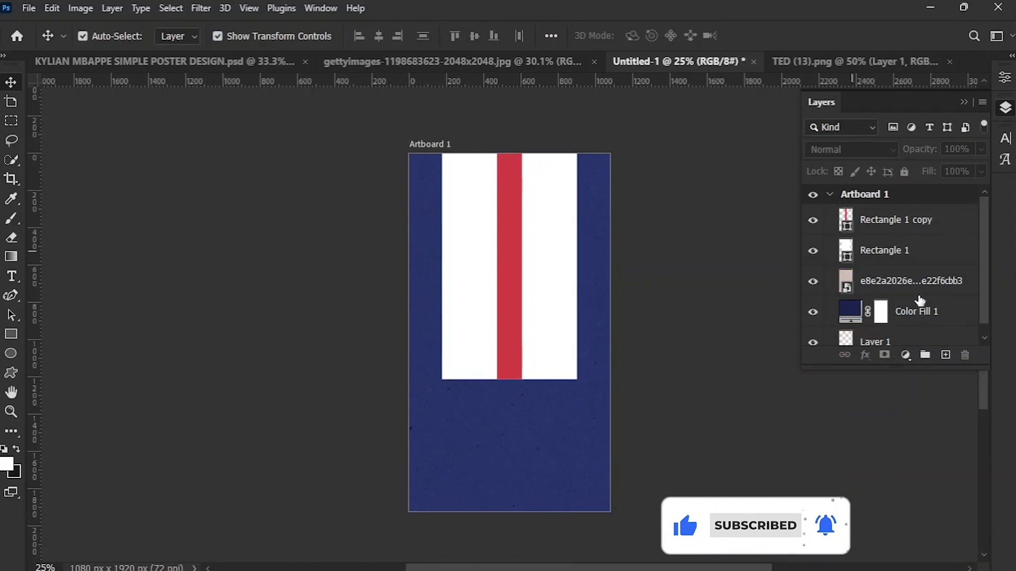
# - Add a copy of the paper texture clipped to the red stripe, using the Linear Burn blend mode
pyautogui.click(903, 290)
pyautogui.moveTo(903, 291); pyautogui.dragTo(894, 217)
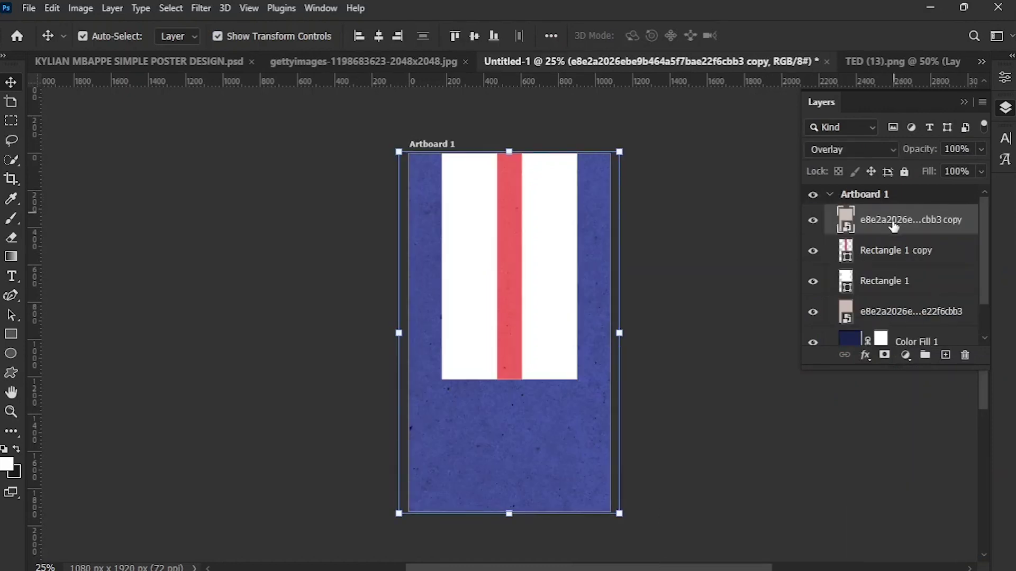
pyautogui.rightClick(894, 227)
pyautogui.click(792, 370)
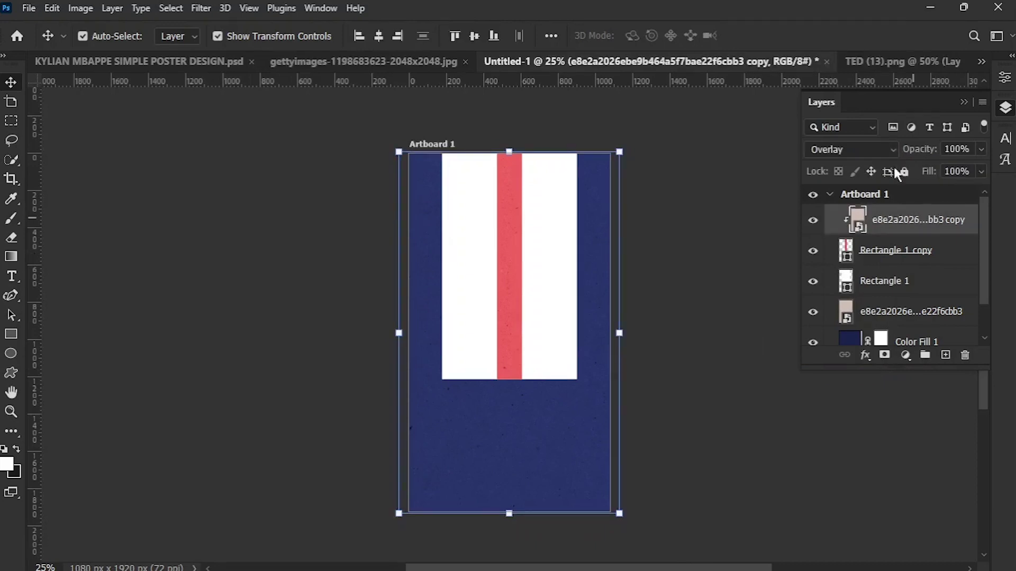
pyautogui.click(879, 150)
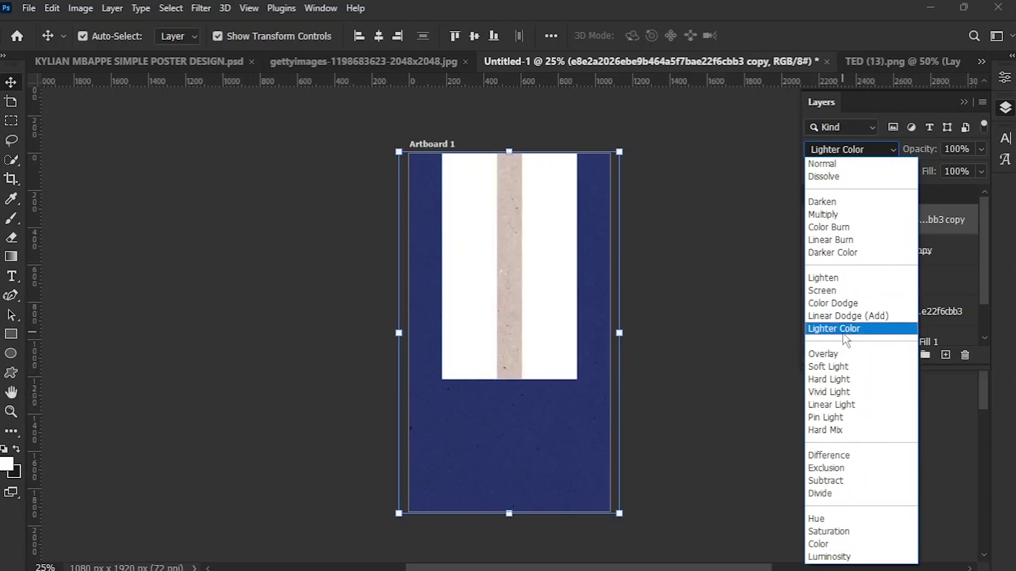
pyautogui.click(832, 240)
# - Group the white rectangle, the red stripe and its clipped texture, naming the group "box background"
pyautogui.click(553, 324)
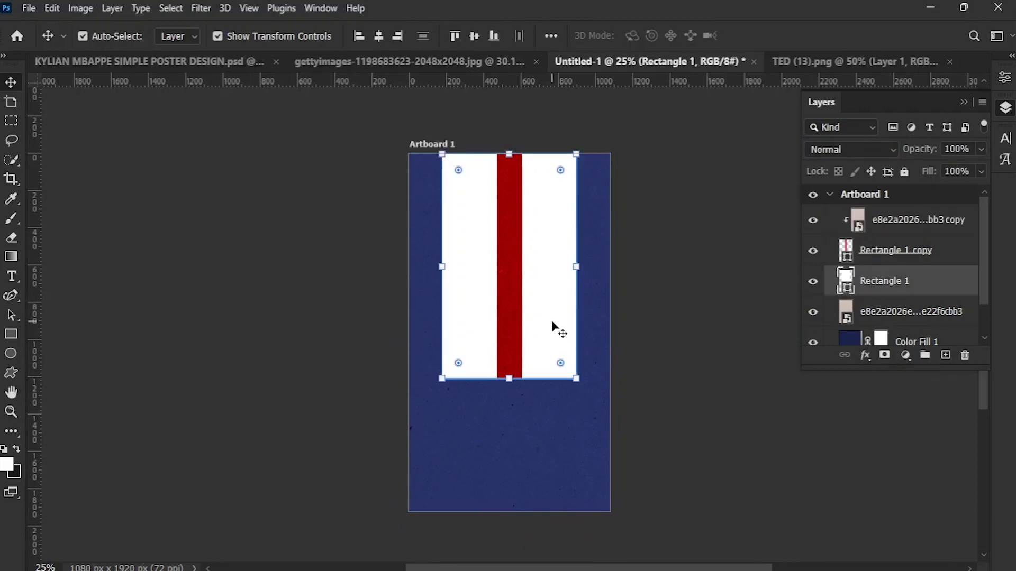
pyautogui.keyDown('shift'); pyautogui.click(885, 234); pyautogui.keyUp('shift')
pyautogui.click(924, 355)
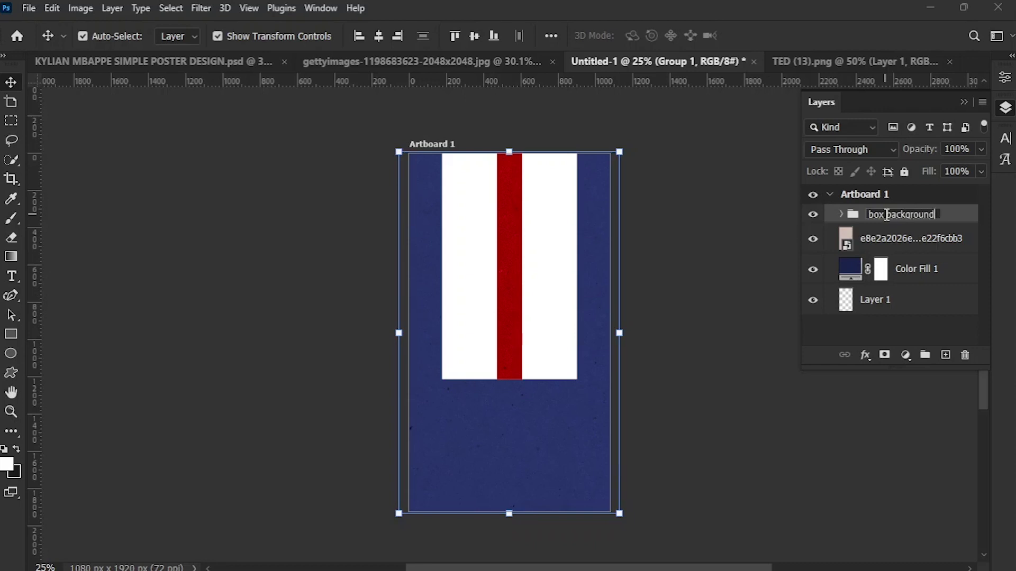
pyautogui.press('Return')
# - Group the remaining paper texture and the blue colour fill layer, naming the group "background main"
pyautogui.click(885, 239)
pyautogui.keyDown('shift'); pyautogui.click(923, 277); pyautogui.keyUp('shift')
pyautogui.hotkey('ctrl', 'g')
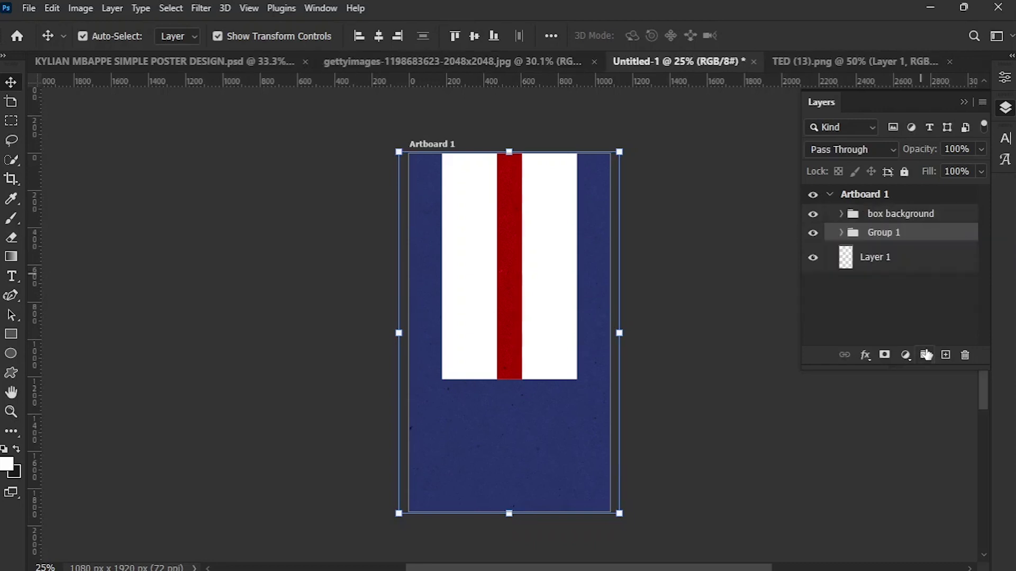
pyautogui.doubleClick(884, 236)
pyautogui.write('backgro')
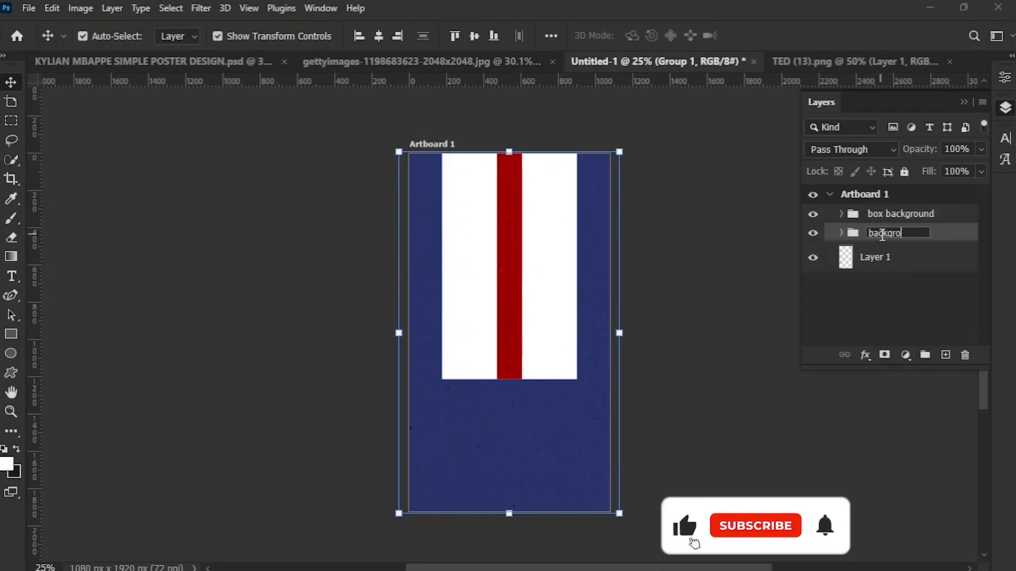
pyautogui.write('und main')
pyautogui.press('Return')
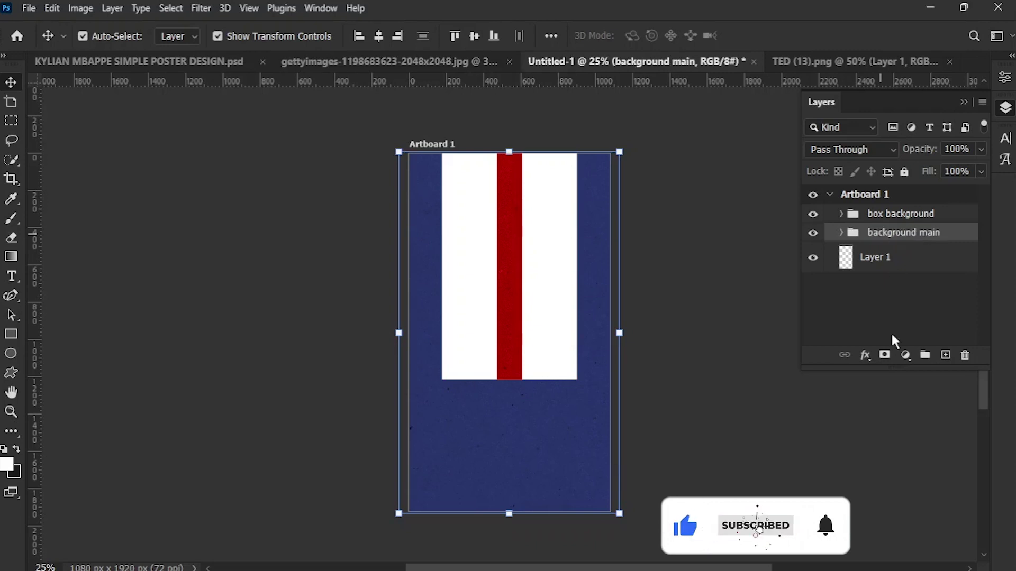
# - Add a pattern fill layer above the background main group, using the thin descending diagonal line pattern at 100% scale
pyautogui.click(906, 355)
pyautogui.click(921, 119)
pyautogui.click(415, 176)
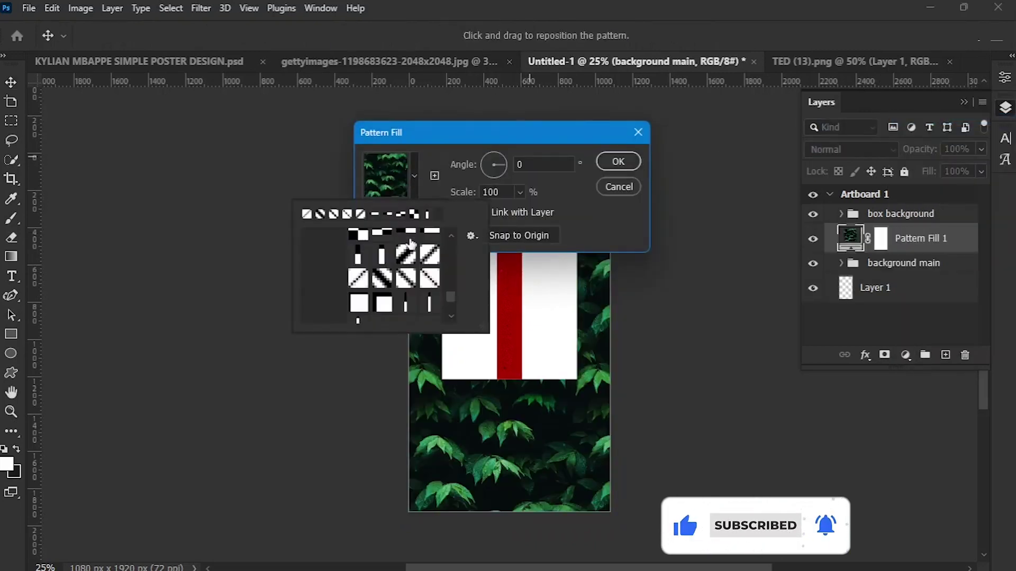
pyautogui.click(359, 278)
pyautogui.click(427, 277)
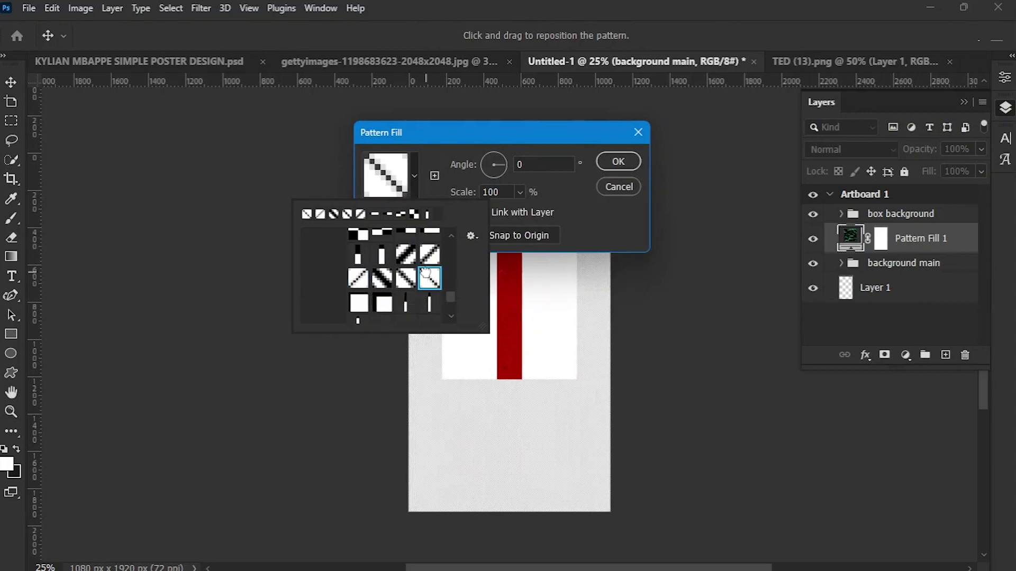
pyautogui.click(618, 162)
# - Set the pattern fill layer's blend mode to Divide
pyautogui.click(850, 149)
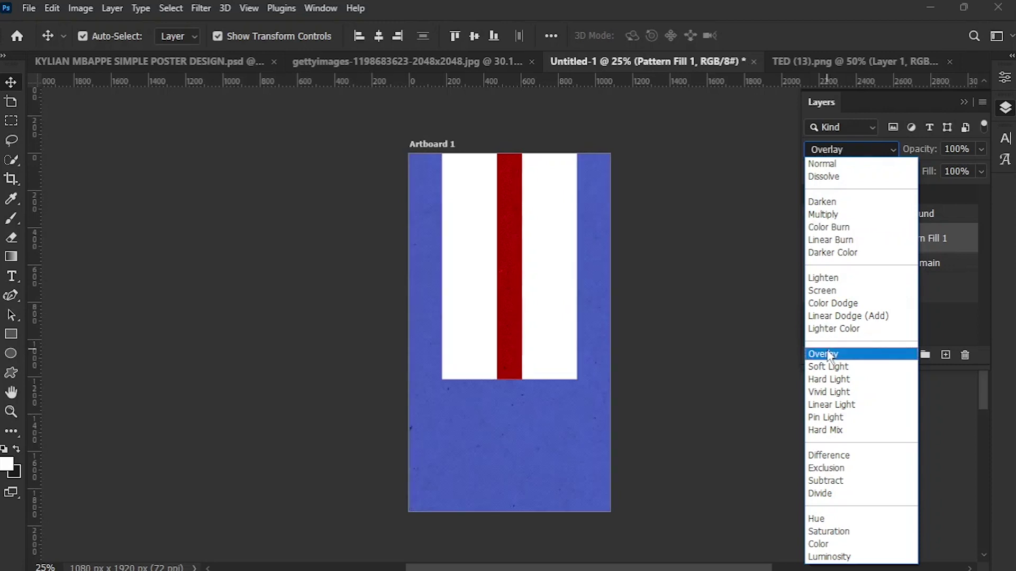
pyautogui.click(826, 493)
pyautogui.hotkey('ctrl', '+')
pyautogui.hotkey('ctrl', '+')
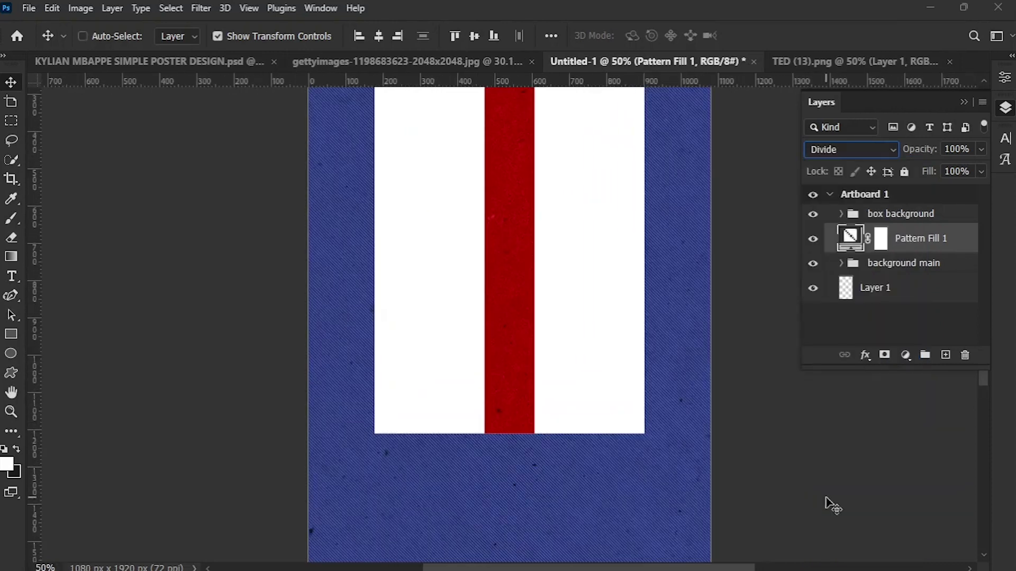
pyautogui.hotkey('ctrl', '-')
# - Try the Checkers 1 pattern in the pattern fill layer before going back to the thin diagonal line pattern
pyautogui.doubleClick(849, 235)
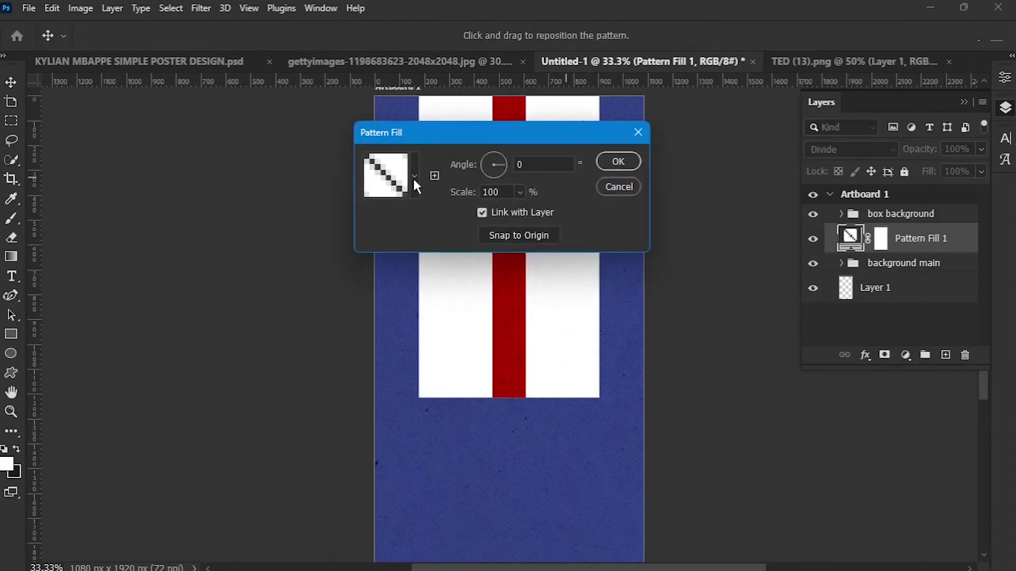
pyautogui.click(414, 176)
pyautogui.click(358, 235)
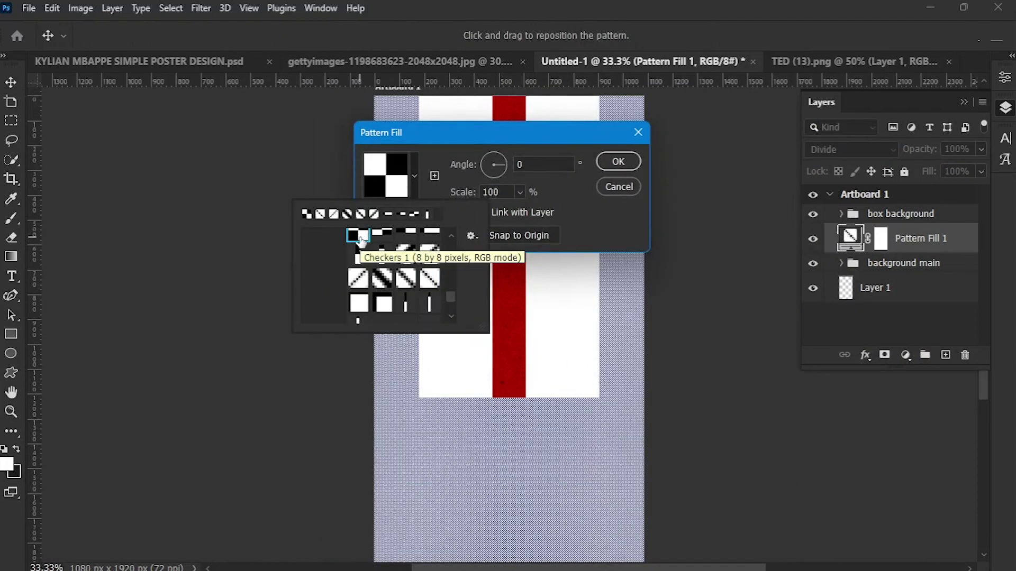
pyautogui.click(428, 278)
pyautogui.click(624, 162)
# - Move the diagonal pattern fill layer into the box background group
pyautogui.moveTo(912, 245); pyautogui.dragTo(909, 214)
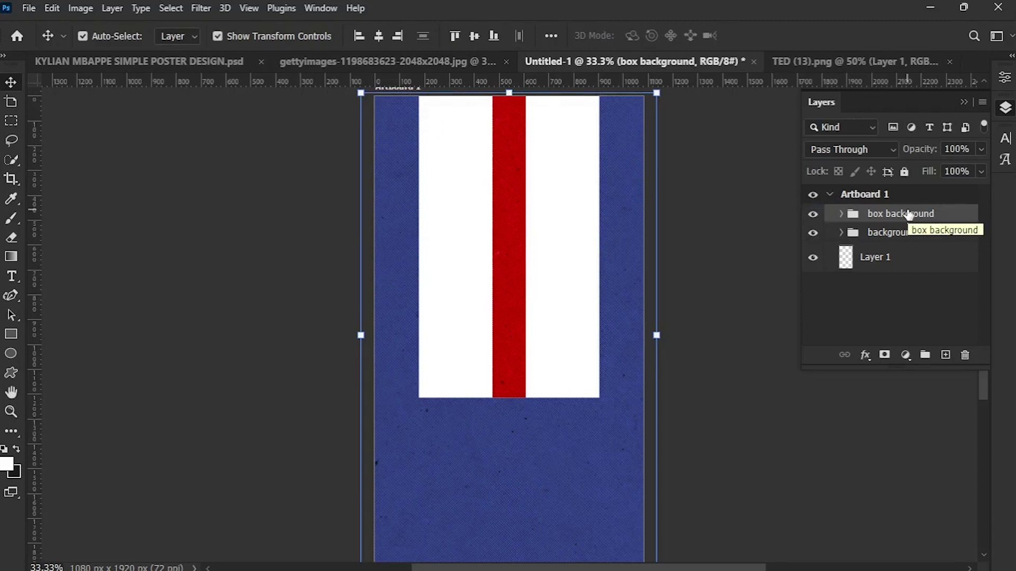
pyautogui.click(982, 149)
pyautogui.moveTo(982, 167)
pyautogui.mouseDown()
pyautogui.moveTo(964, 169)
pyautogui.moveTo(983, 163)
pyautogui.mouseUp()
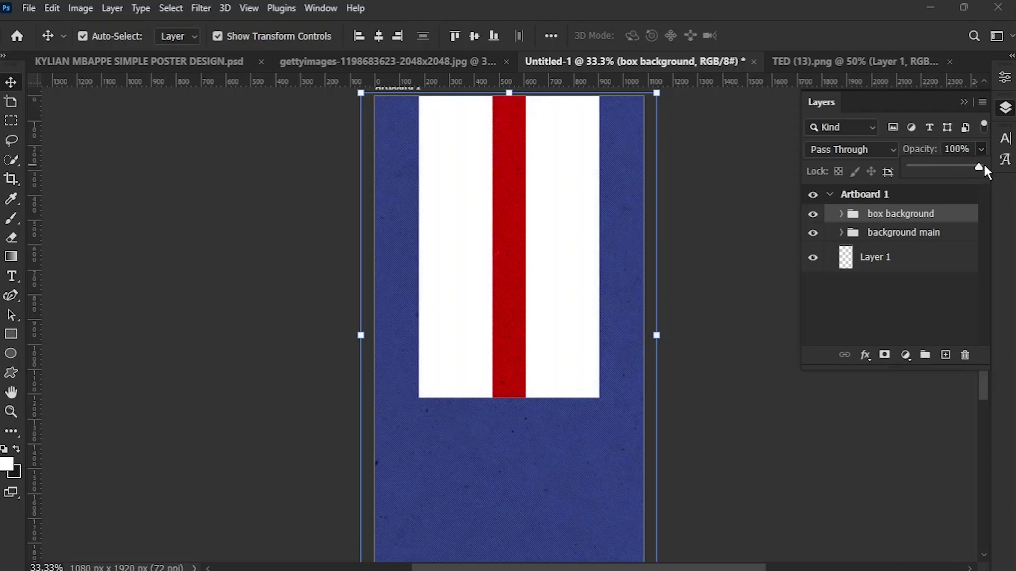
pyautogui.press('ctrl')
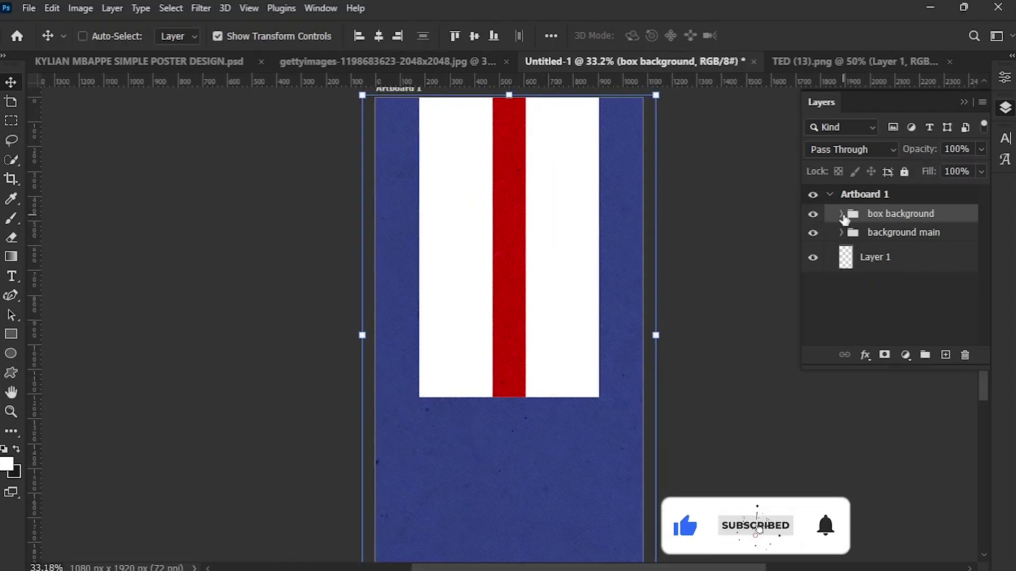
pyautogui.hotkey('ctrl', '-')
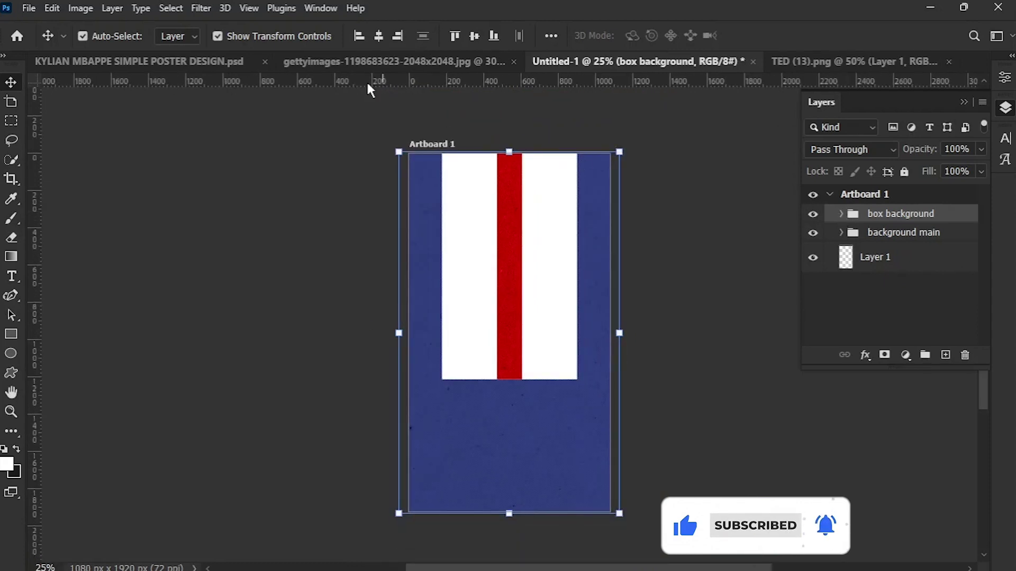
# - Bring the masked player cutout from the gettyimages document into the poster and scale and place it over the striped box
pyautogui.click(148, 60)
pyautogui.click(442, 63)
pyautogui.moveTo(519, 359)
pyautogui.mouseDown()
pyautogui.moveTo(651, 61)
pyautogui.moveTo(504, 352)
pyautogui.mouseUp()
pyautogui.moveTo(618, 351); pyautogui.dragTo(669, 352)
pyautogui.moveTo(539, 389); pyautogui.dragTo(529, 380)
pyautogui.click(834, 36)
pyautogui.click(527, 326)
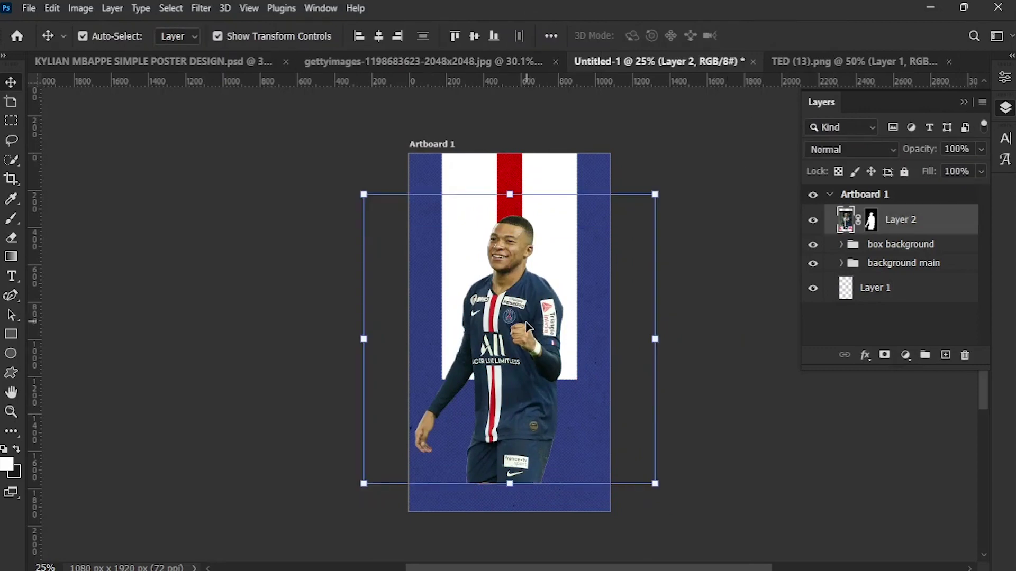
# - Enlarge the player cutout to 107.14%, centre it horizontally on the artboard and nudge it up 12 px
pyautogui.moveTo(655, 338); pyautogui.dragTo(674, 338)
pyautogui.moveTo(536, 335); pyautogui.dragTo(526, 336)
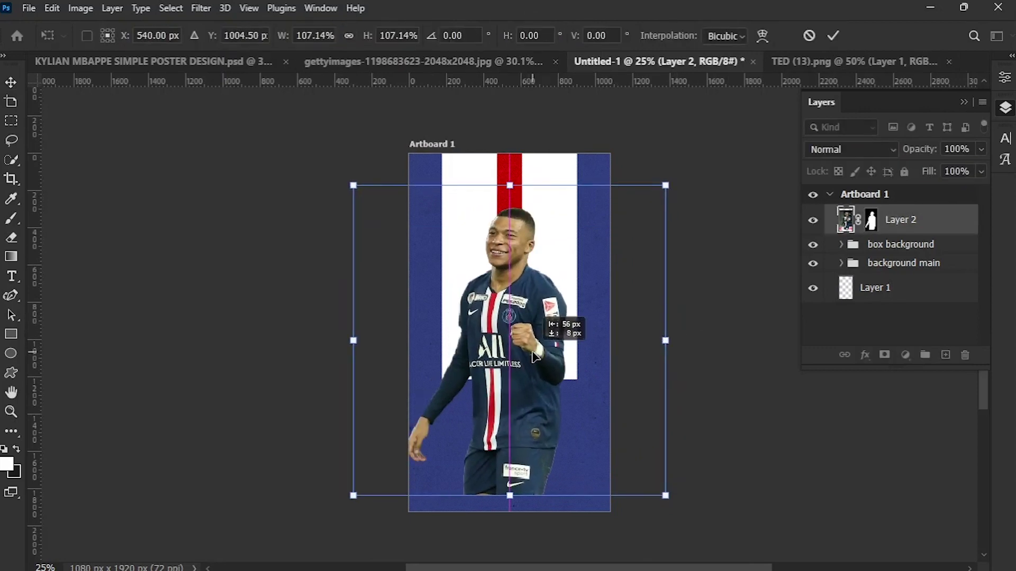
pyautogui.click(834, 35)
pyautogui.click(532, 312)
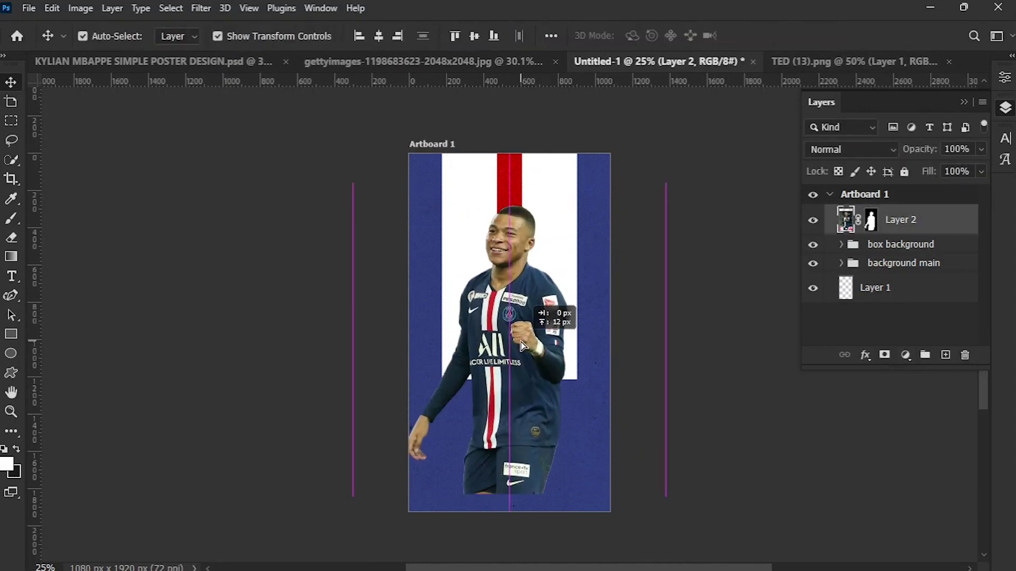
pyautogui.click(720, 394)
pyautogui.hotkey('ctrl', '+')
pyautogui.click(540, 392)
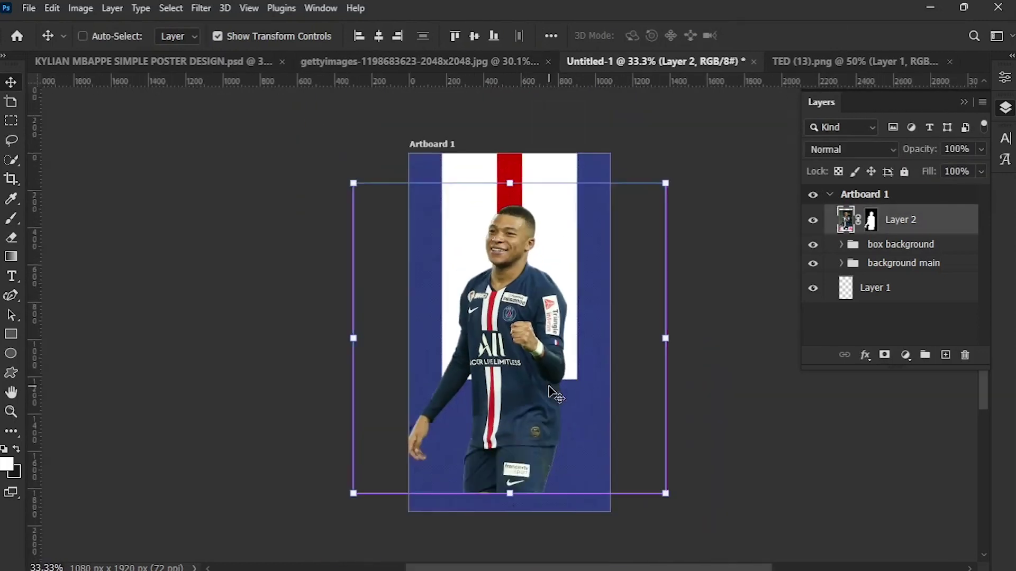
pyautogui.click(813, 454)
pyautogui.hotkey('ctrl', '-')
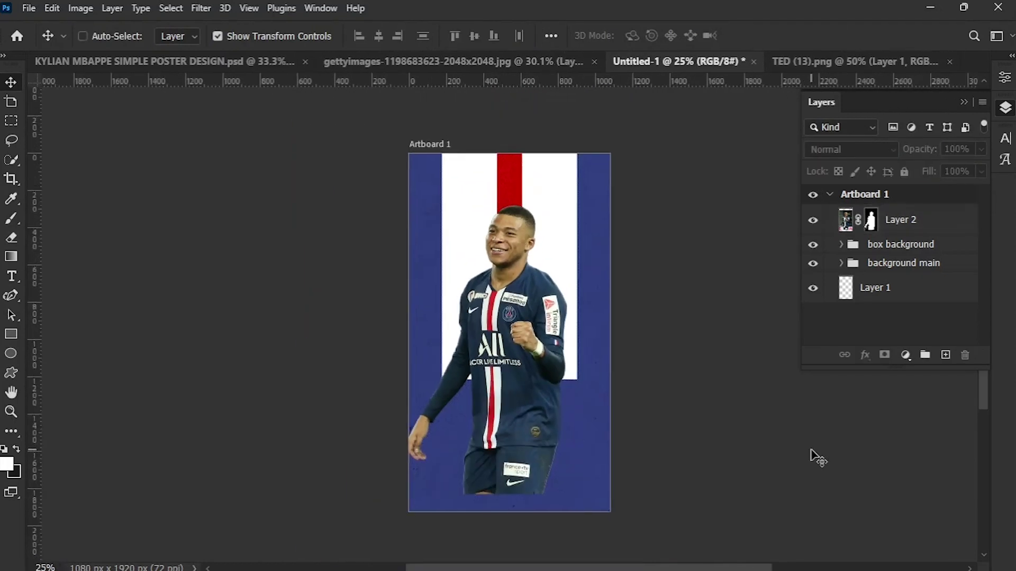
pyautogui.hotkey('ctrl', '+')
pyautogui.hotkey('ctrl', '-')
pyautogui.hotkey('ctrl', '+')
pyautogui.hotkey('ctrl', '-')
pyautogui.hotkey('ctrl', '+')
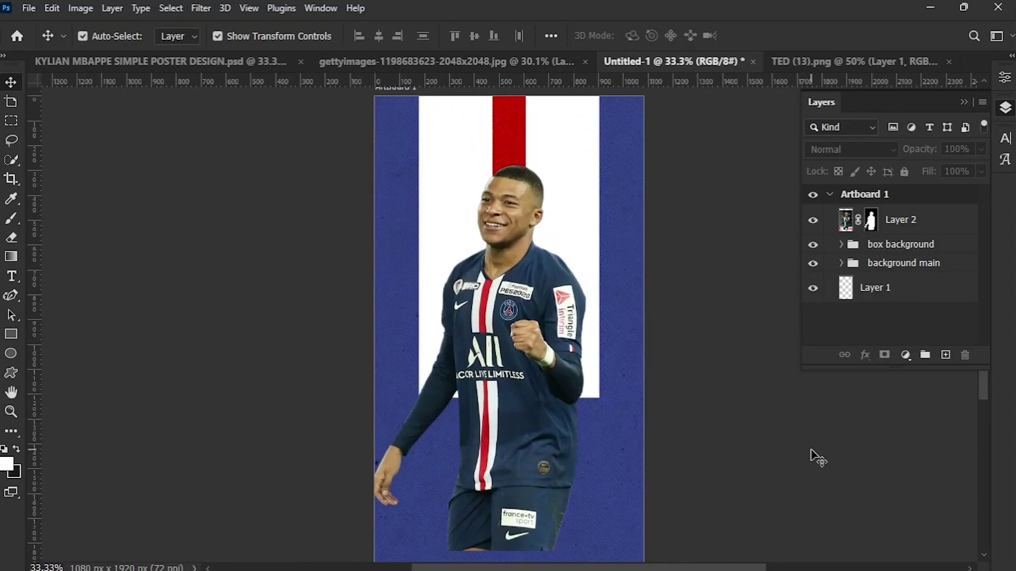
# - Apply the Camera Raw Filter to the player layer with Clarity +100, Vibrance -30 and increased Contrast
pyautogui.click(570, 459)
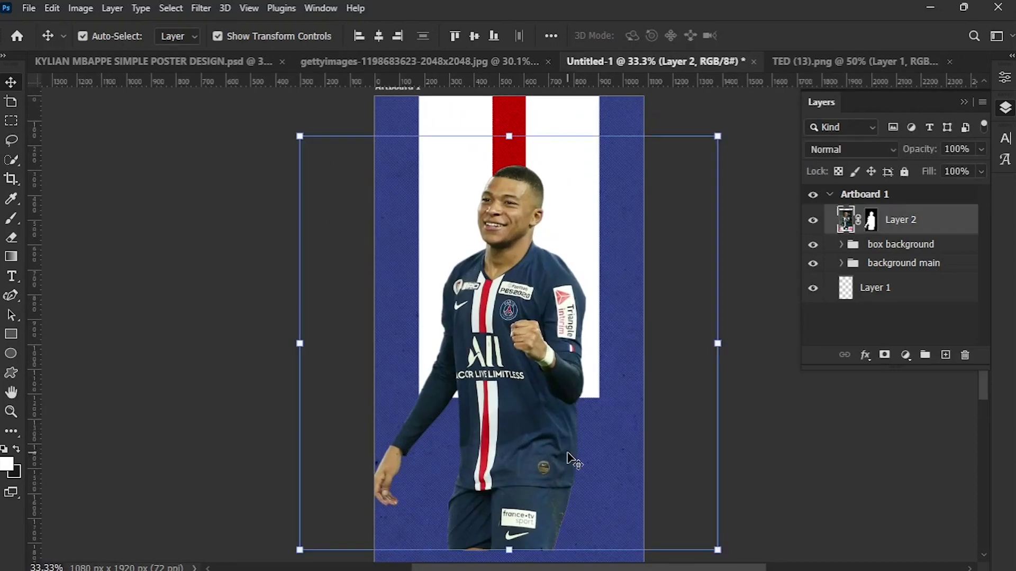
pyautogui.click(203, 11)
pyautogui.click(251, 122)
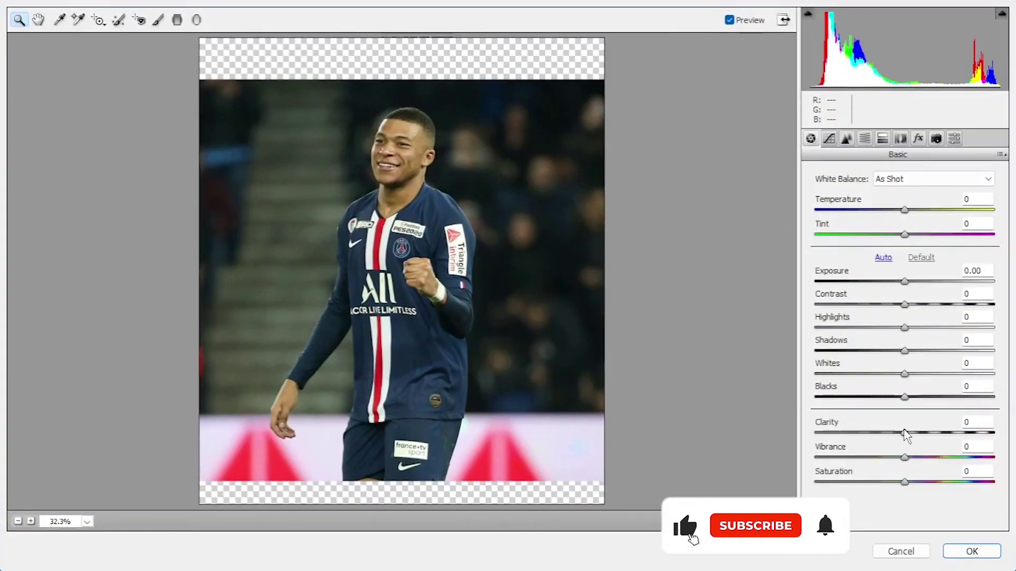
pyautogui.moveTo(909, 439); pyautogui.dragTo(994, 438)
pyautogui.moveTo(882, 473); pyautogui.dragTo(879, 471)
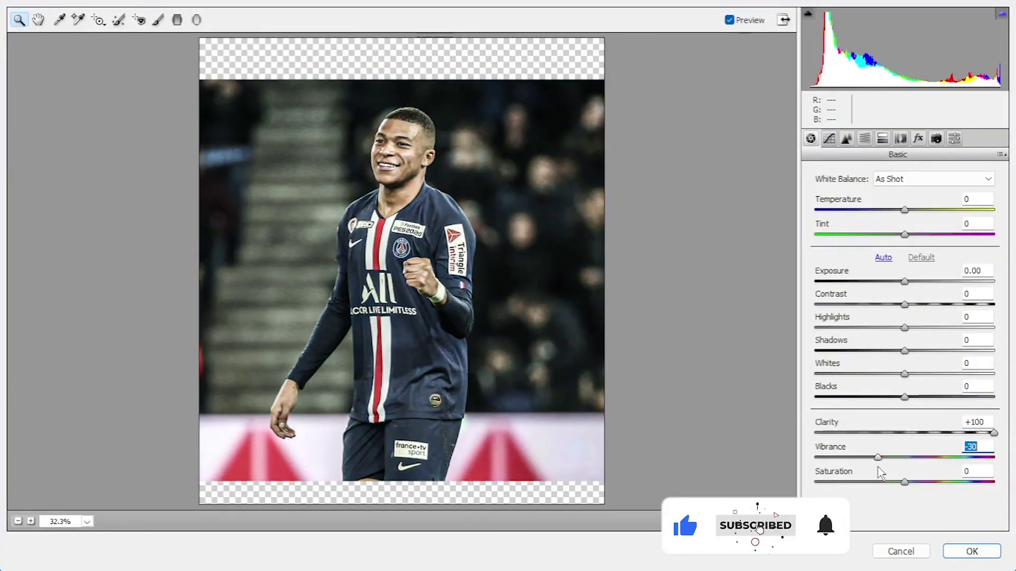
pyautogui.moveTo(934, 305); pyautogui.dragTo(947, 306)
pyautogui.click(971, 552)
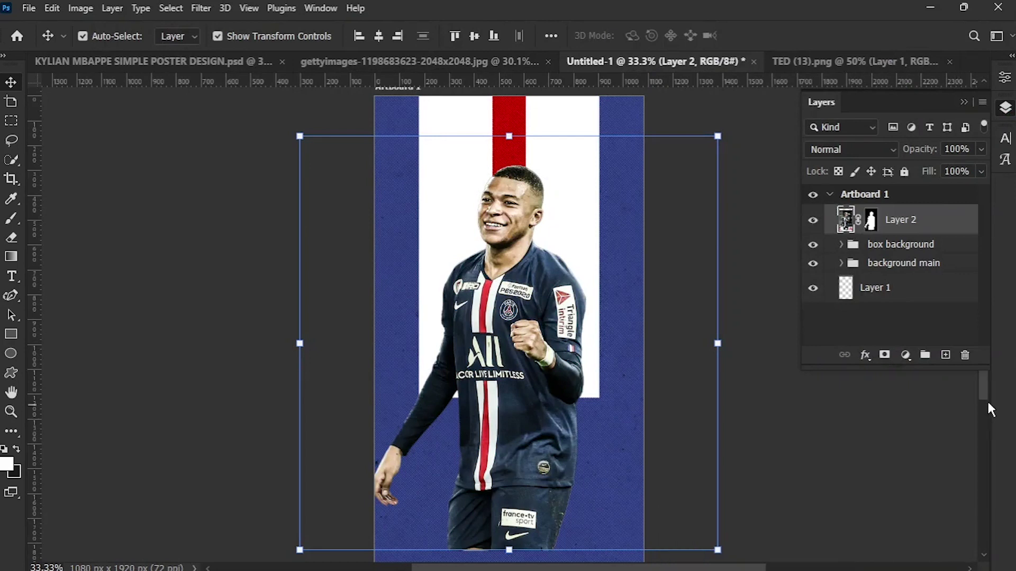
# - Move the Pattern Fill 1 layer out of the box background group to above the player layer
pyautogui.click(841, 247)
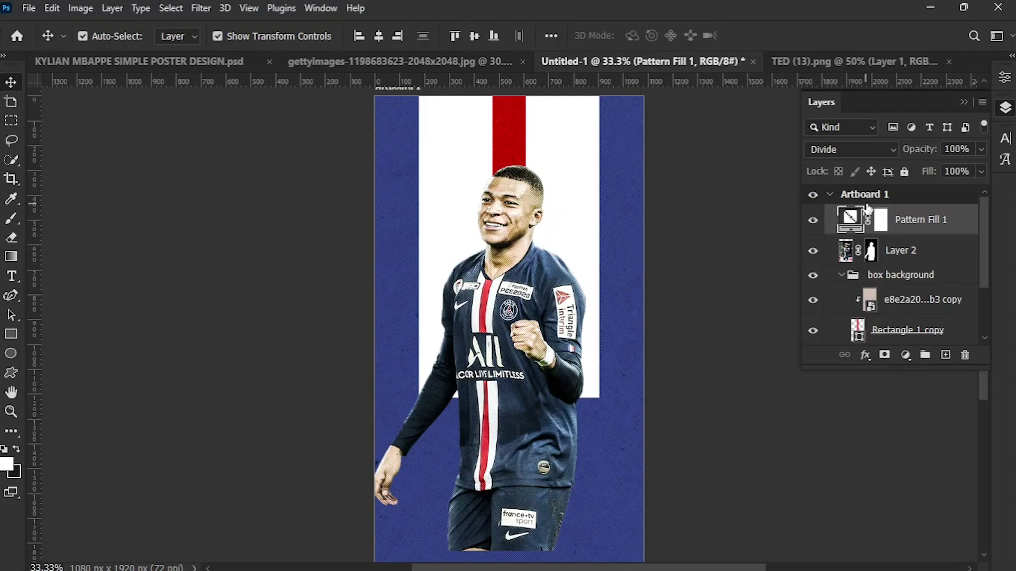
pyautogui.hotkey('ctrl', '+')
pyautogui.hotkey('ctrl', '-')
pyautogui.hotkey('ctrl', '-')
pyautogui.hotkey('ctrl', '+')
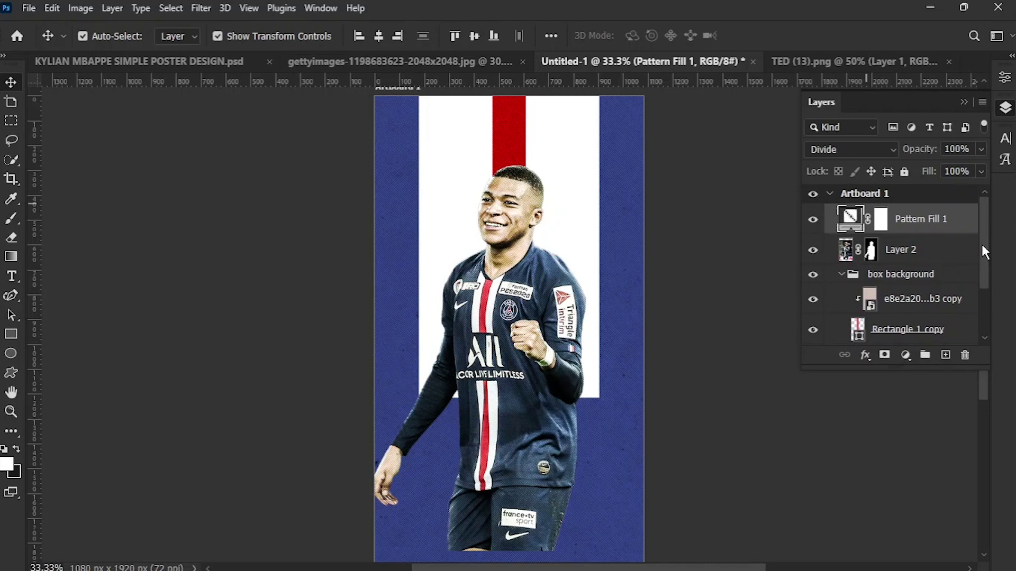
pyautogui.moveTo(982, 234)
pyautogui.mouseDown()
pyautogui.moveTo(991, 294)
pyautogui.moveTo(986, 238)
pyautogui.mouseUp()
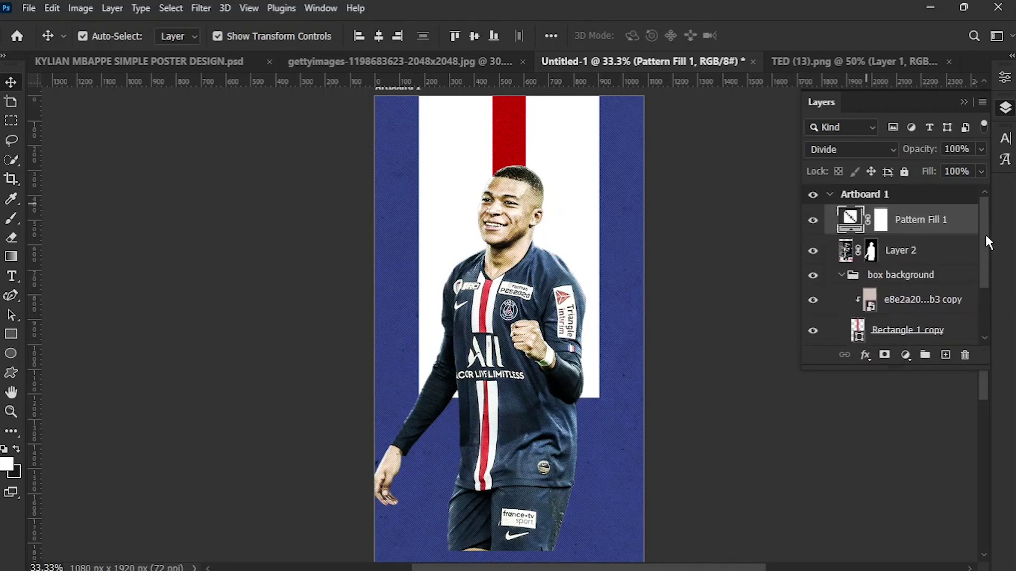
# - Paint the player layer's mask with a soft black 400 px brush to fade out the shorts
pyautogui.click(825, 248)
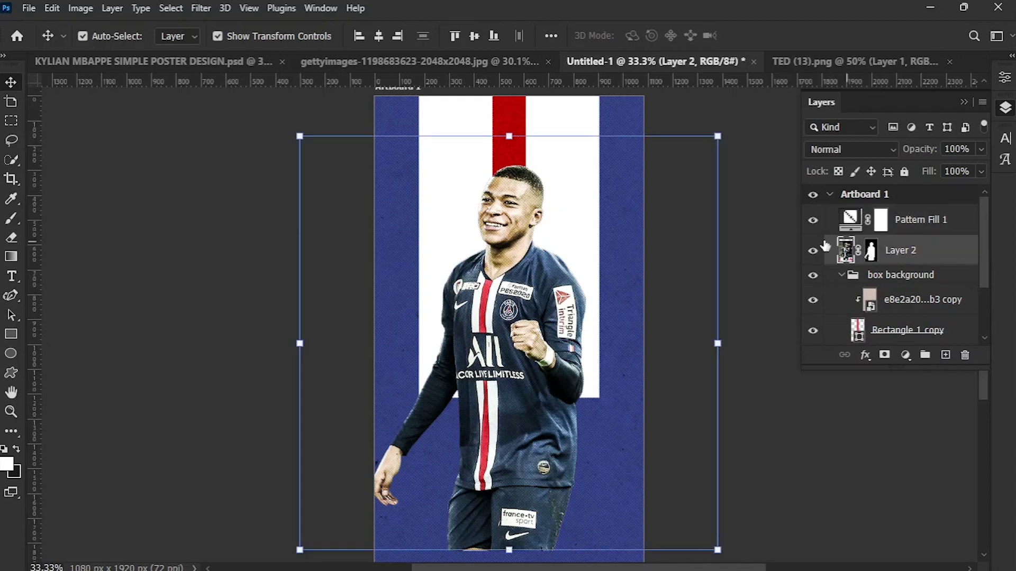
pyautogui.click(871, 253)
pyautogui.click(11, 218)
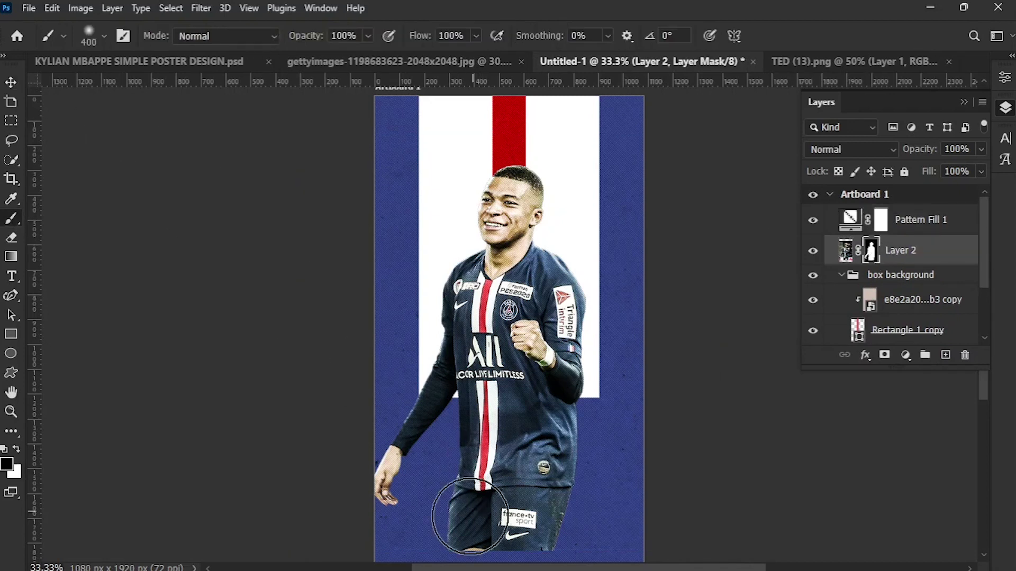
pyautogui.moveTo(465, 510)
pyautogui.mouseDown()
pyautogui.moveTo(462, 543)
pyautogui.moveTo(555, 534)
pyautogui.moveTo(451, 540)
pyautogui.moveTo(560, 537)
pyautogui.moveTo(517, 538)
pyautogui.mouseUp()
pyautogui.hotkey('ctrl', '-')
pyautogui.hotkey('ctrl', '+')
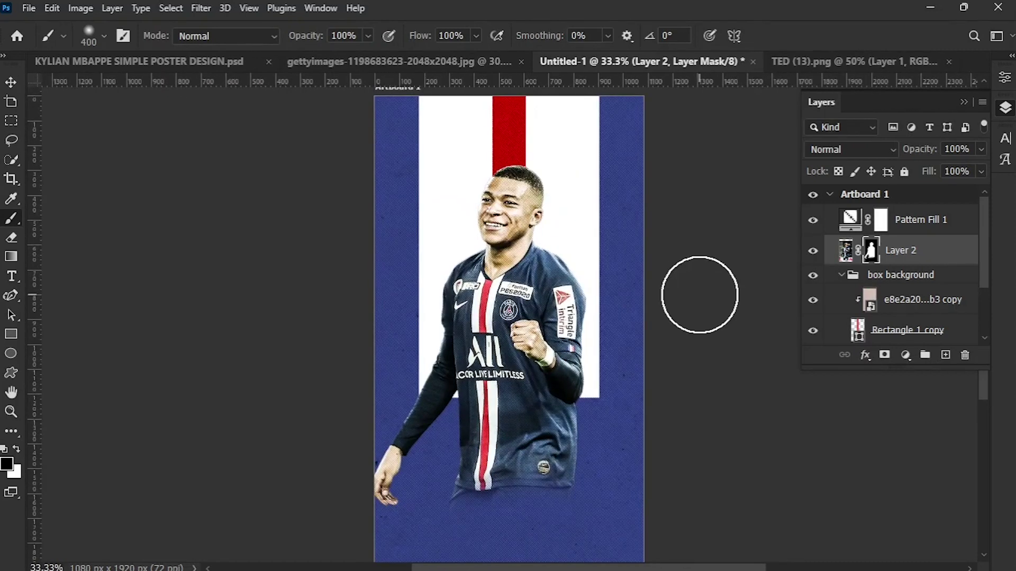
# - Bring the black tape strip from TED (13).png into the poster, then shrink and tilt it over the shirt's lower hem
pyautogui.click(12, 83)
pyautogui.click(855, 61)
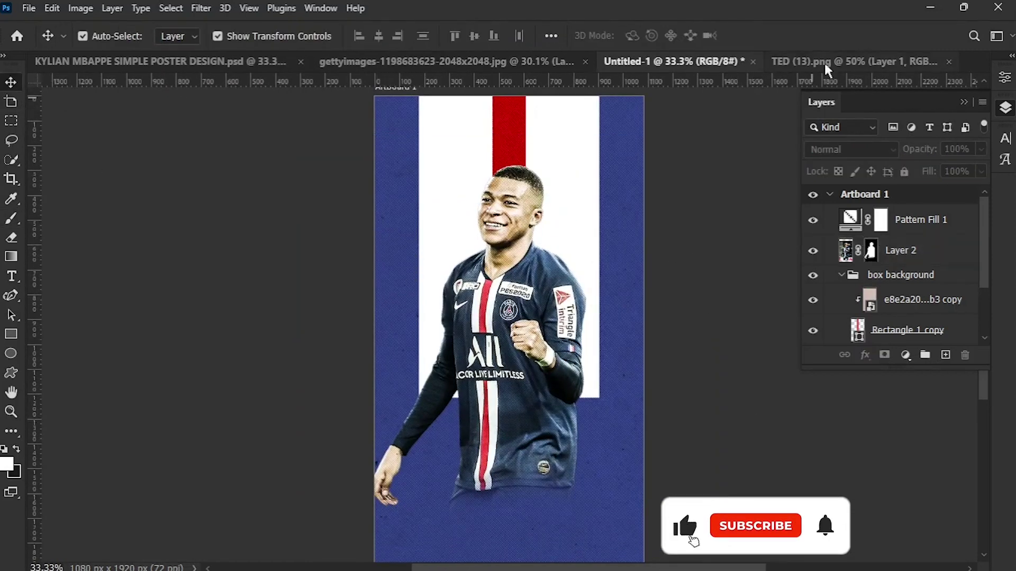
pyautogui.moveTo(574, 245); pyautogui.dragTo(518, 413)
pyautogui.moveTo(822, 426); pyautogui.dragTo(544, 424)
pyautogui.moveTo(436, 417); pyautogui.dragTo(566, 463)
pyautogui.moveTo(646, 469); pyautogui.dragTo(649, 433)
pyautogui.press('Return')
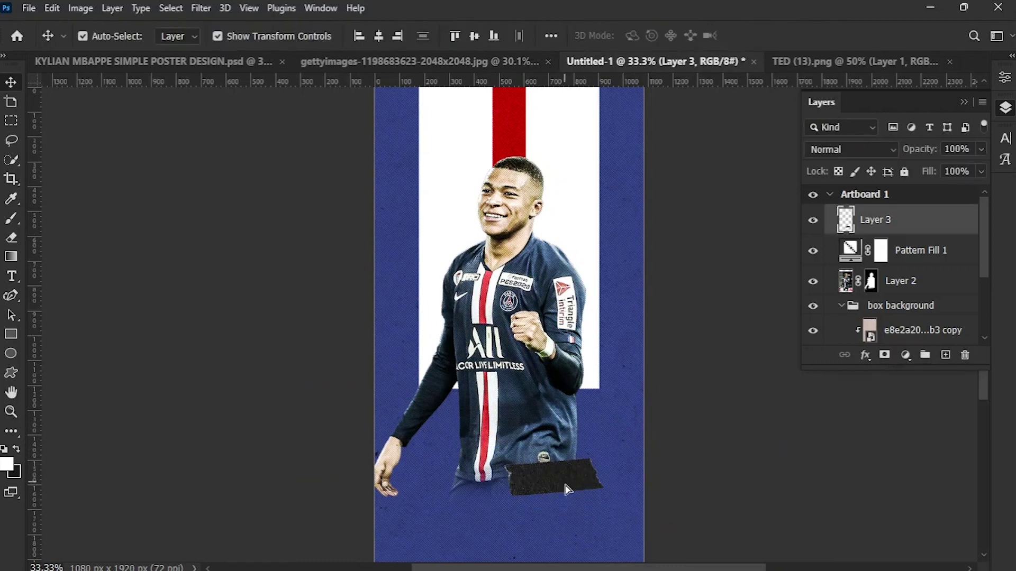
# - Duplicate the tape strip, offsetting the copy slightly lower, and select the original tape layer
pyautogui.moveTo(566, 486); pyautogui.dragTo(576, 512)
pyautogui.hotkey('ctrl', 'j')
pyautogui.hotkey('alt', '[')
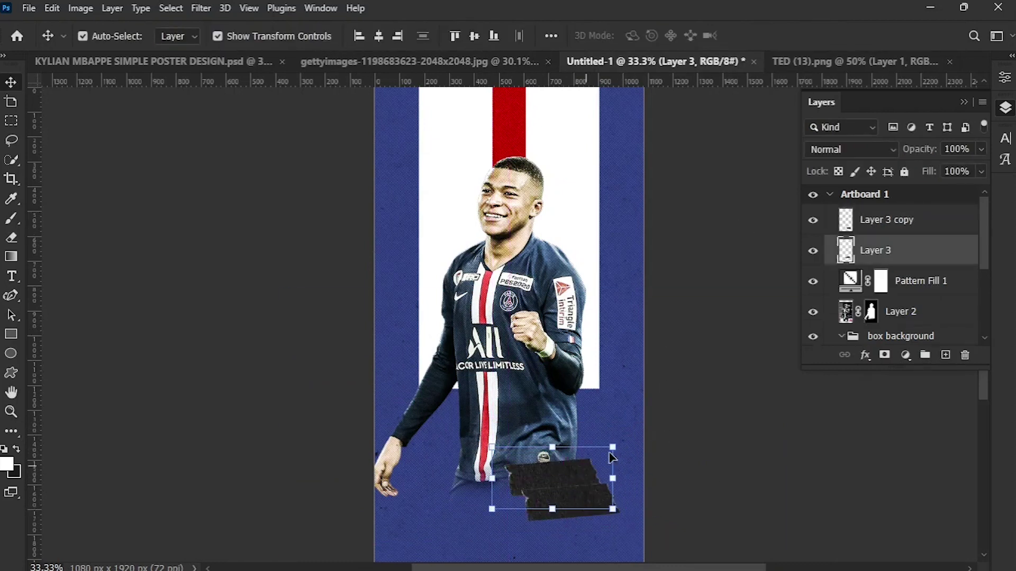
pyautogui.rightClick(861, 256)
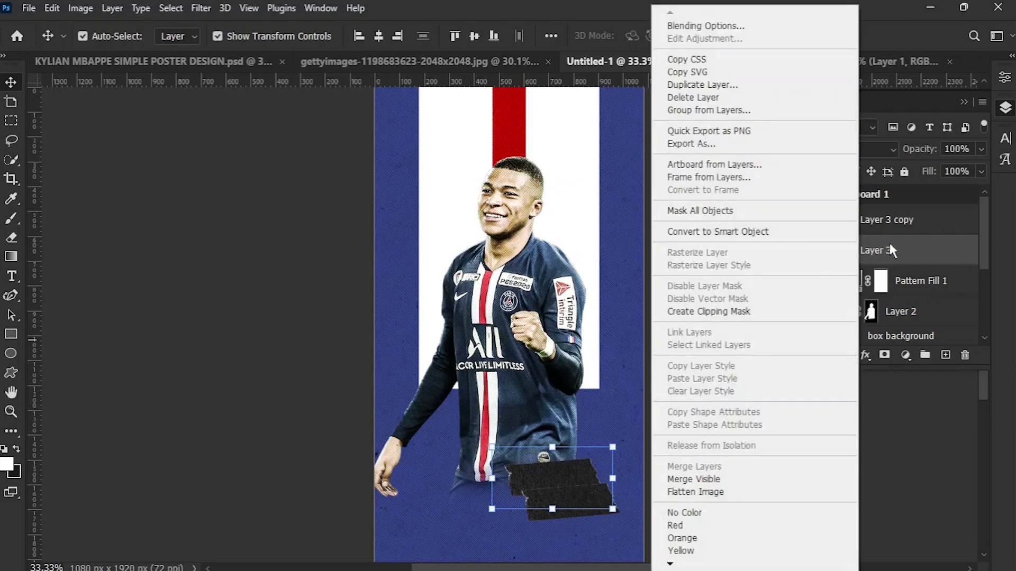
# - Add a white Color Overlay with the Difference blend mode to the original tape layer
pyautogui.click(890, 243)
pyautogui.click(865, 355)
pyautogui.click(907, 458)
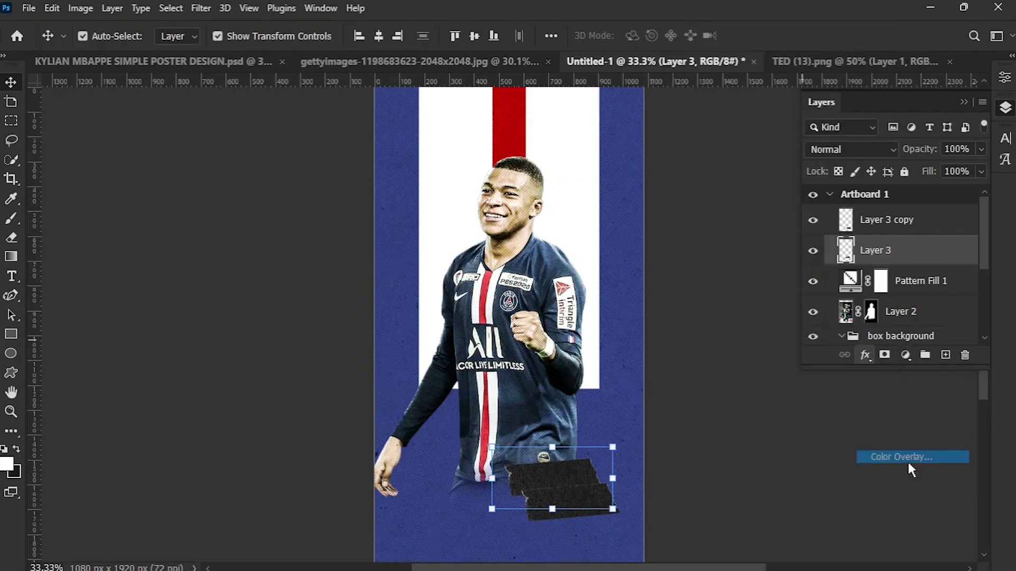
pyautogui.click(336, 228)
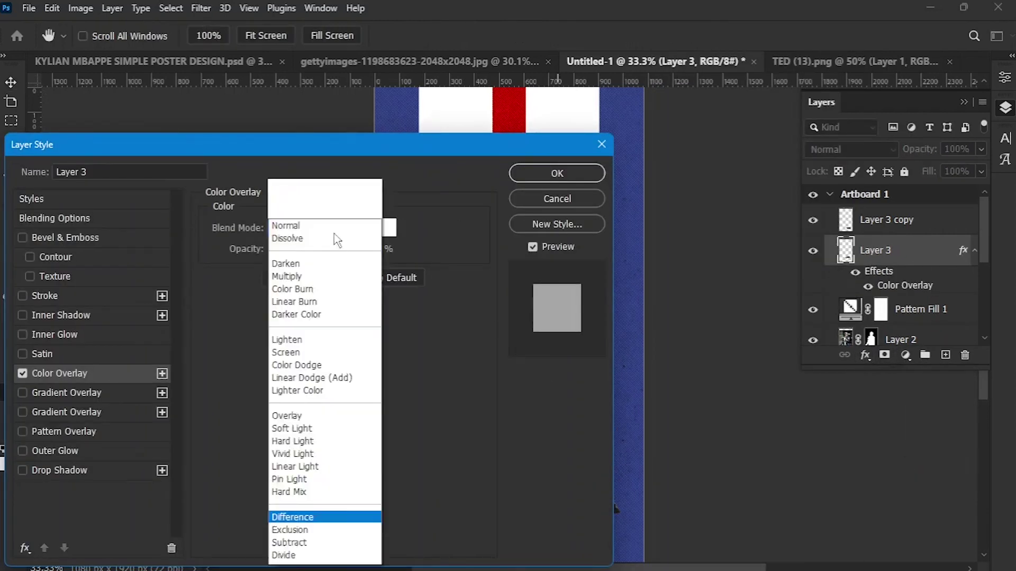
pyautogui.click(517, 175)
pyautogui.click(557, 173)
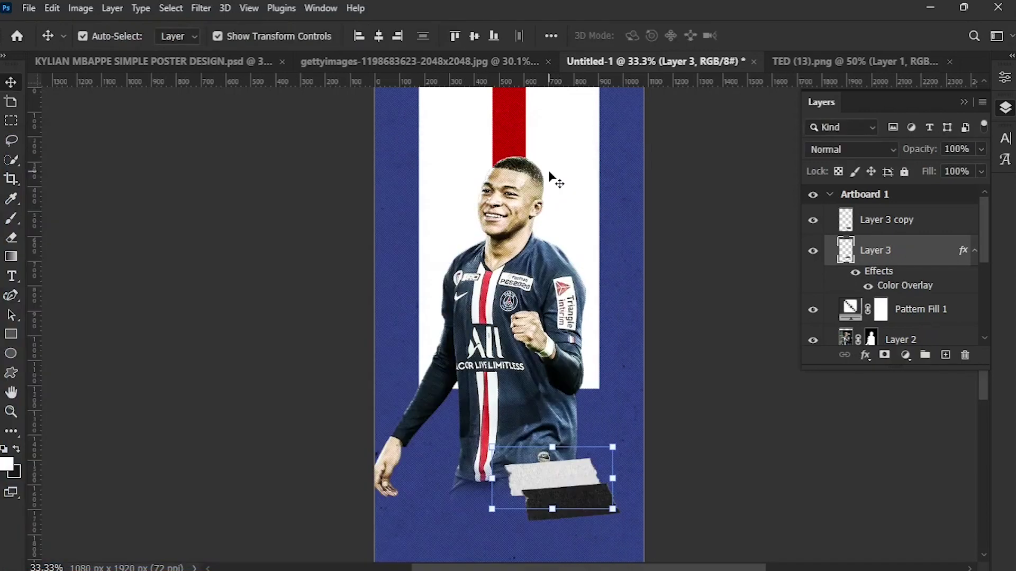
# - Add a Color Overlay in ff0000 with the Difference blend mode to the duplicated tape strip
pyautogui.click(583, 510)
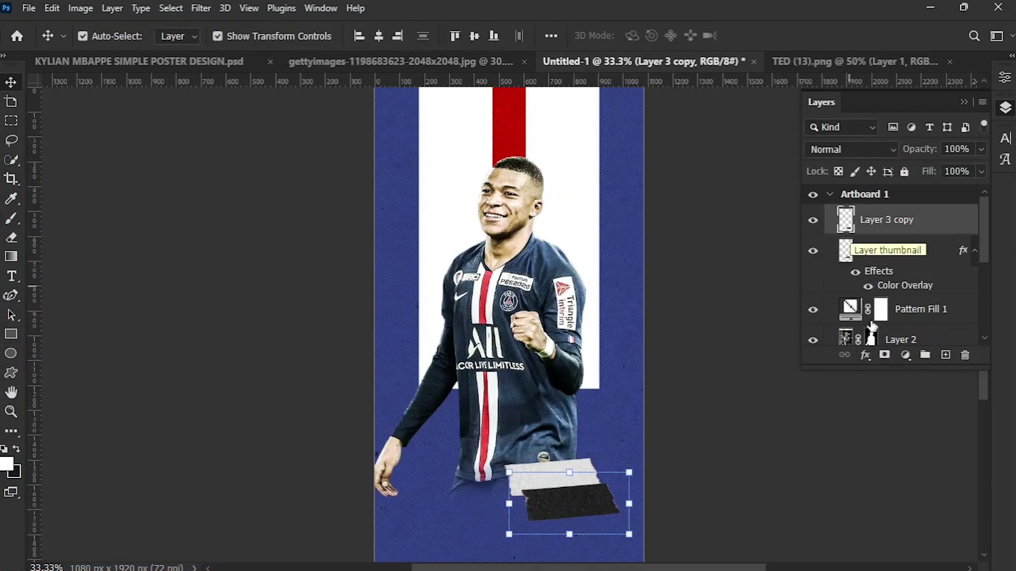
pyautogui.click(866, 355)
pyautogui.click(905, 456)
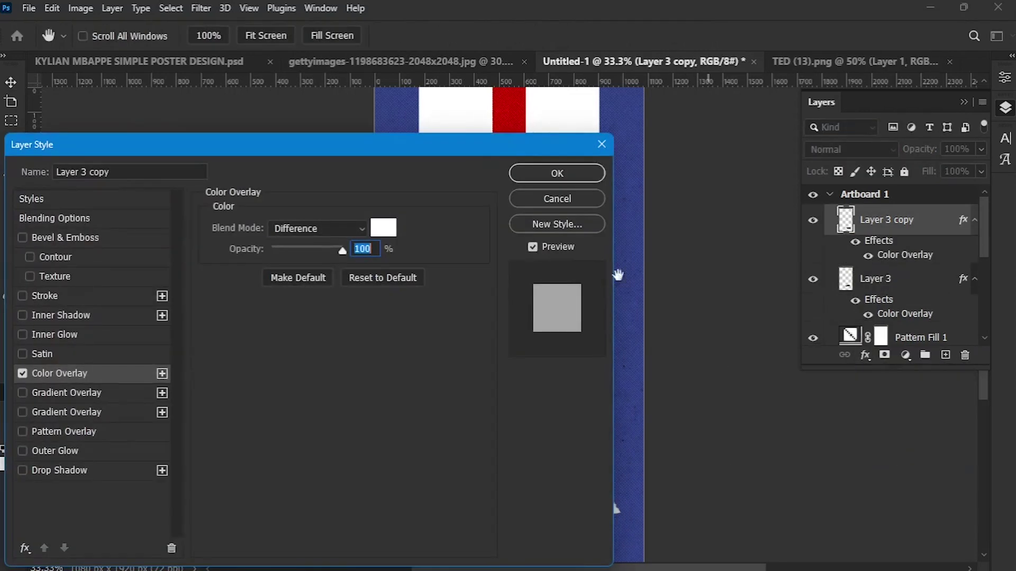
pyautogui.moveTo(424, 146); pyautogui.dragTo(998, 125)
pyautogui.click(996, 204)
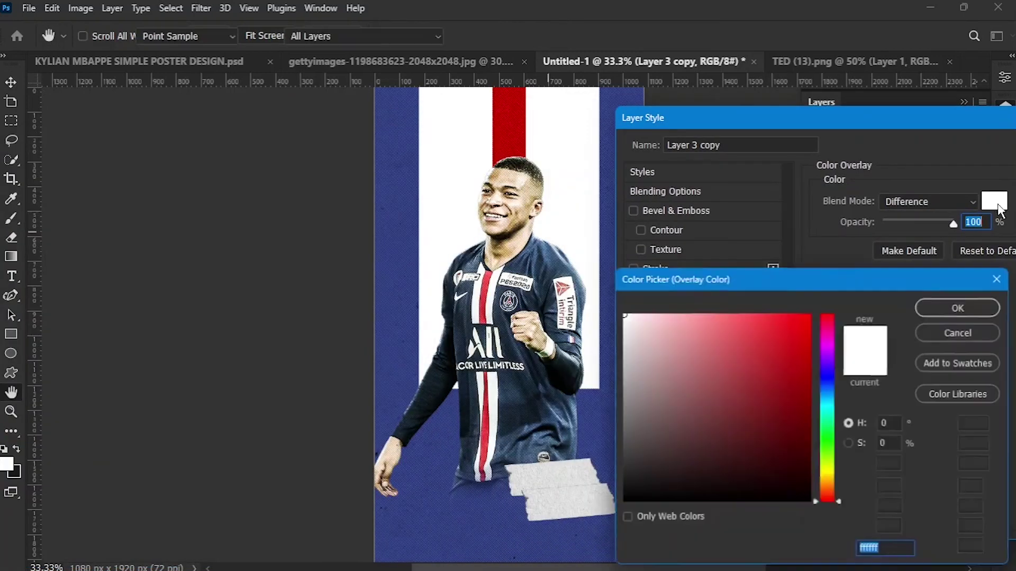
pyautogui.write('ff0000')
pyautogui.click(965, 306)
pyautogui.moveTo(875, 122); pyautogui.dragTo(410, 168)
pyautogui.click(685, 189)
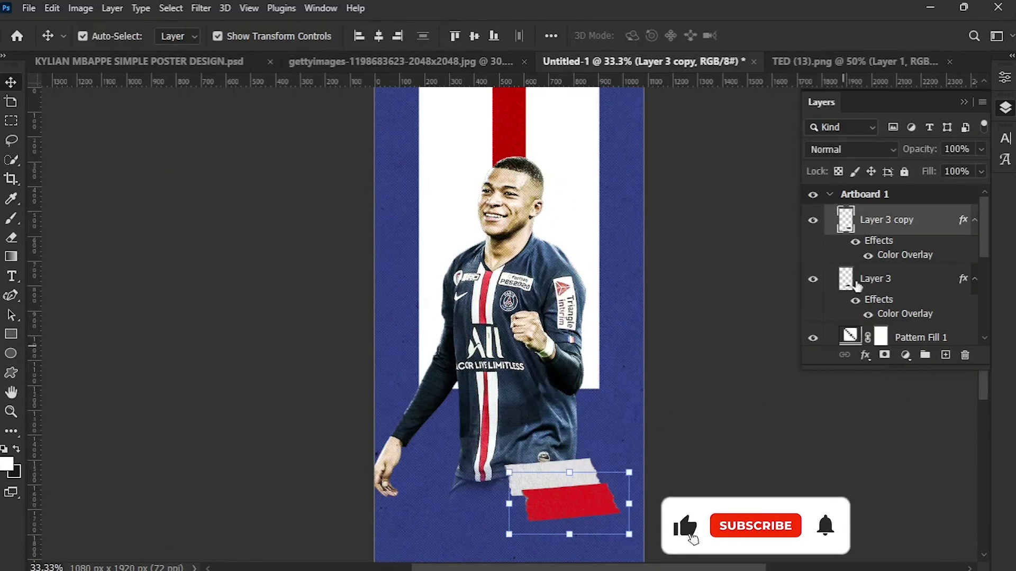
# - Set the lower tape's Color Overlay to Normal and sample its colour from the red stripe on the jersey
pyautogui.doubleClick(898, 256)
pyautogui.click(466, 228)
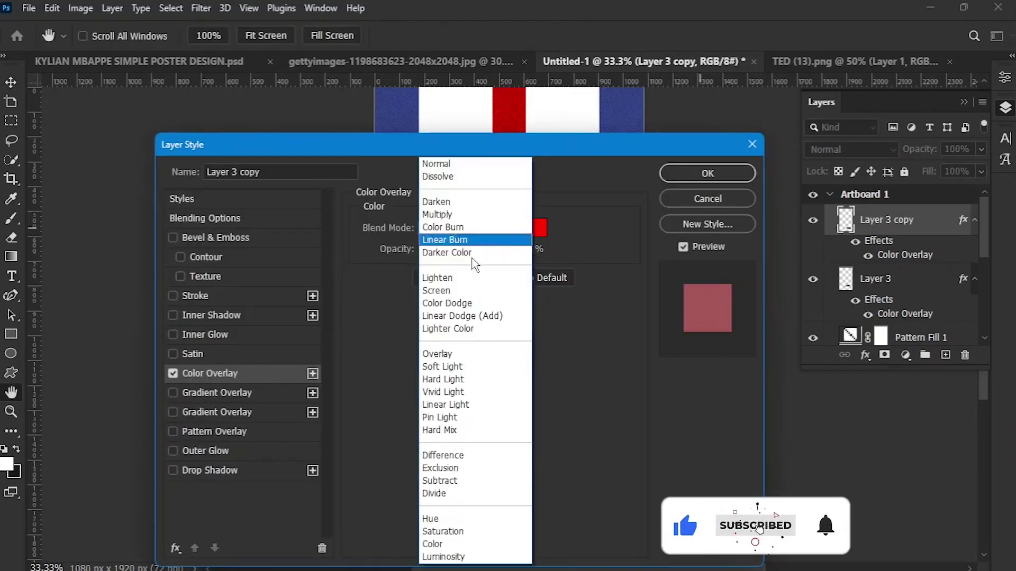
pyautogui.click(458, 161)
pyautogui.moveTo(496, 150); pyautogui.dragTo(973, 209)
pyautogui.click(994, 276)
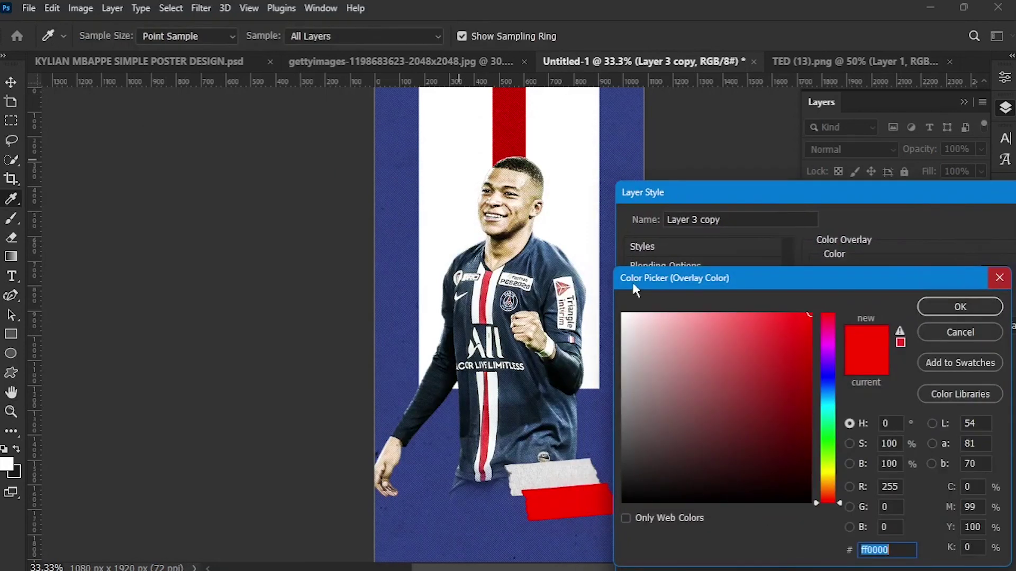
pyautogui.click(485, 311)
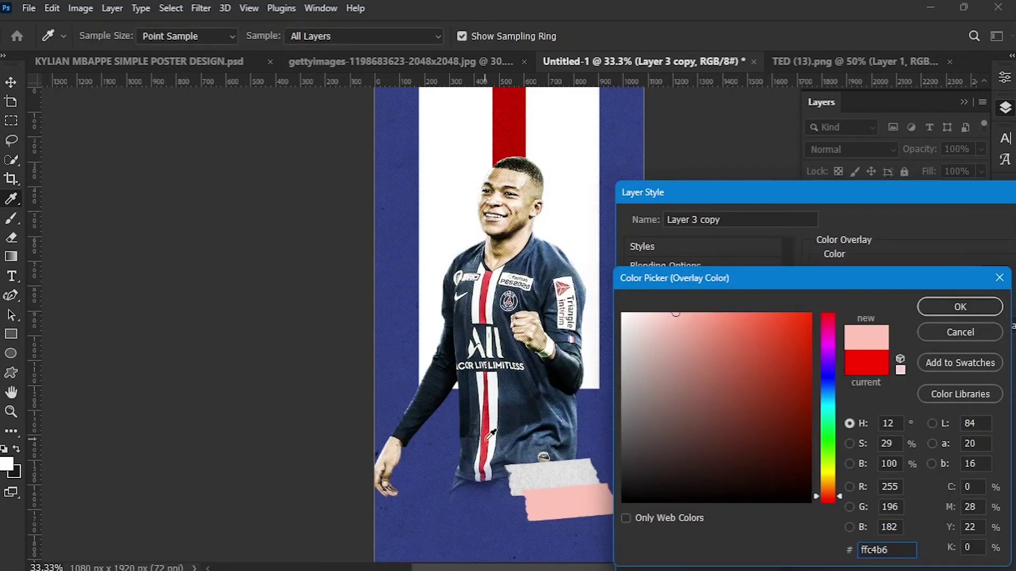
pyautogui.moveTo(491, 434); pyautogui.dragTo(487, 449)
pyautogui.click(958, 309)
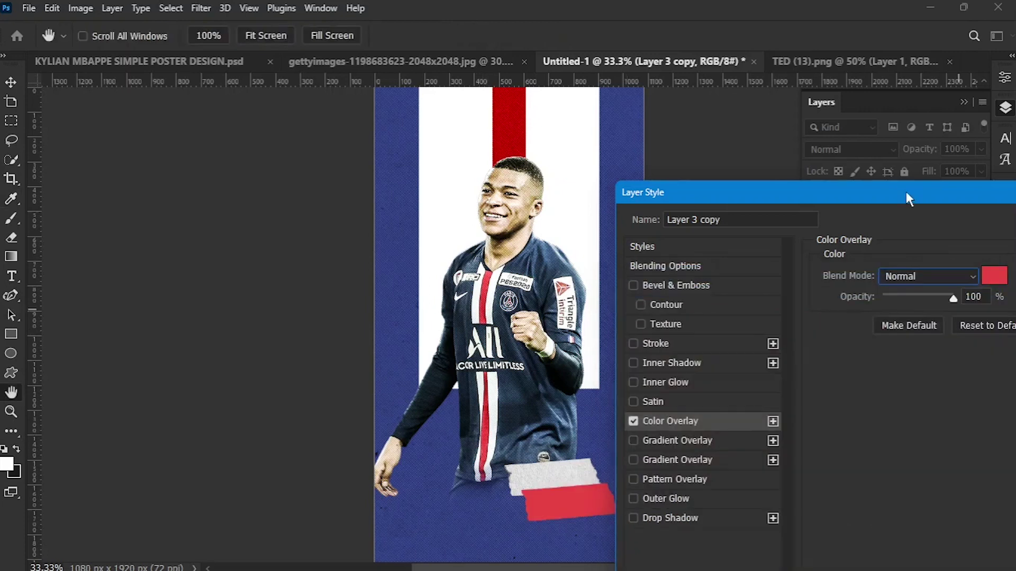
# - Try the Lighten and Overlay blend modes for the lower tape's Color Overlay
pyautogui.moveTo(905, 191); pyautogui.dragTo(854, 157)
pyautogui.click(950, 245)
pyautogui.click(960, 307)
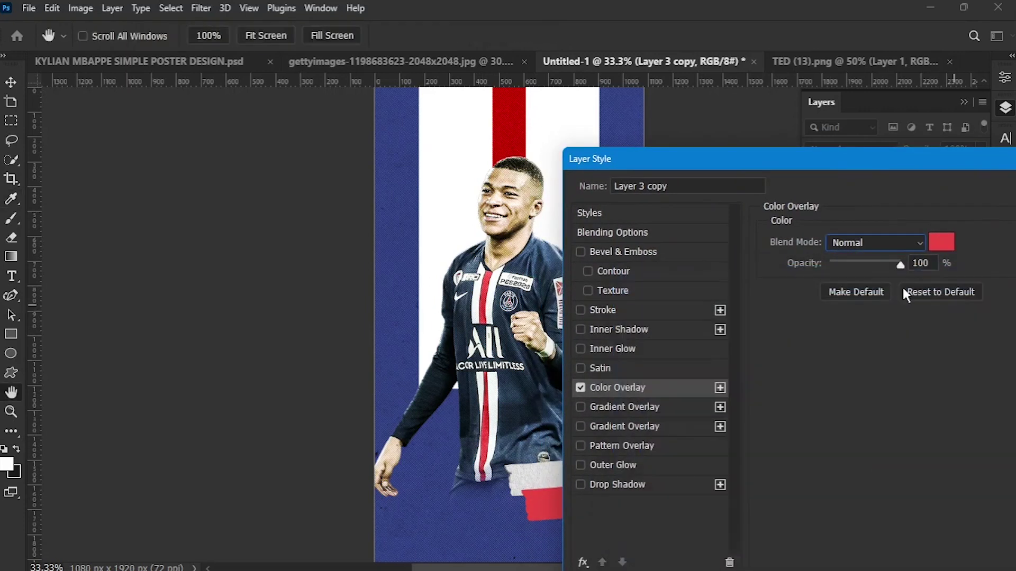
pyautogui.click(918, 243)
pyautogui.click(866, 278)
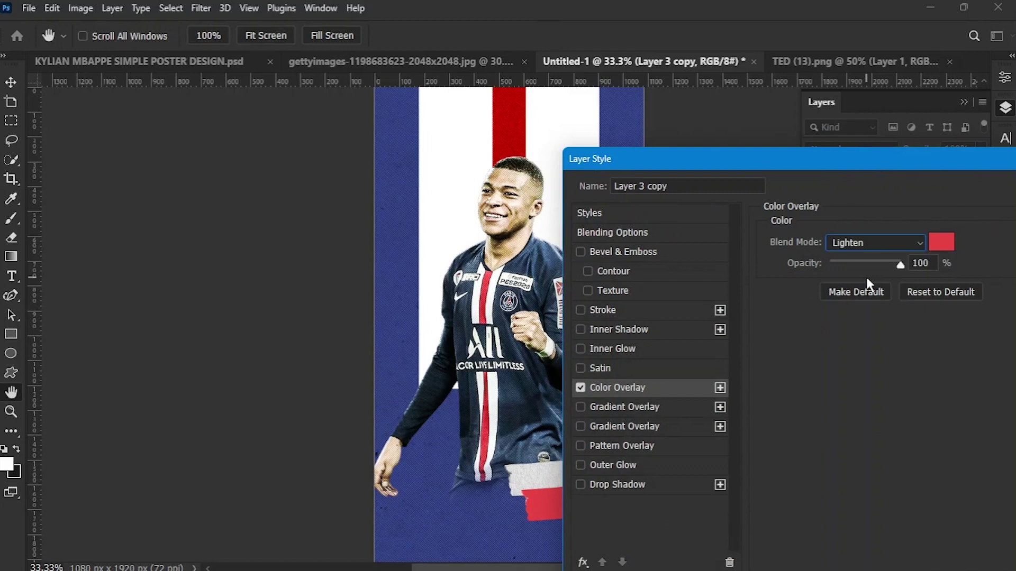
pyautogui.click(859, 242)
pyautogui.click(850, 352)
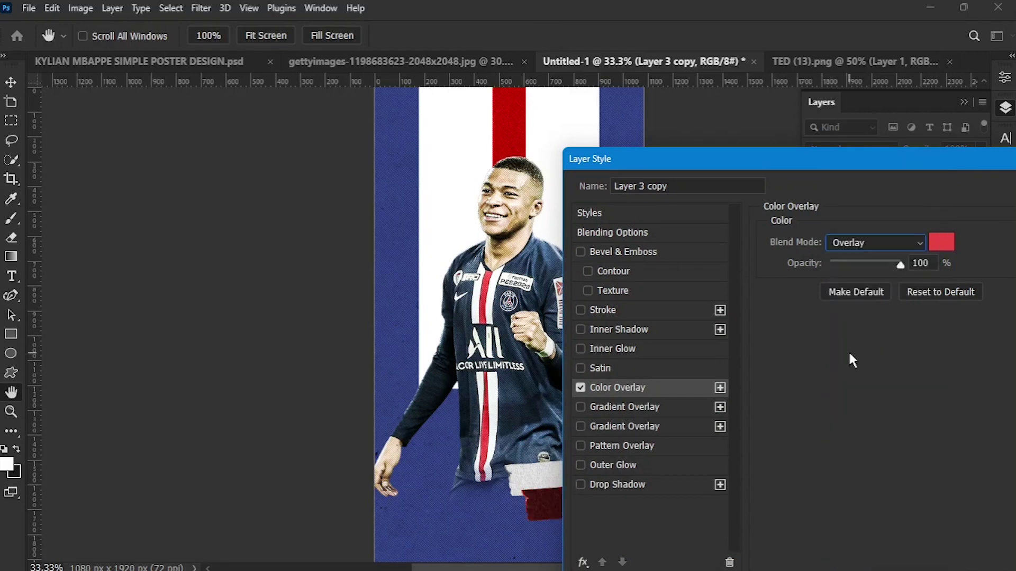
# - Set the lower tape's Color Overlay blend mode to Difference and apply the layer style
pyautogui.click(939, 244)
pyautogui.click(960, 306)
pyautogui.click(899, 242)
pyautogui.click(866, 215)
pyautogui.click(870, 243)
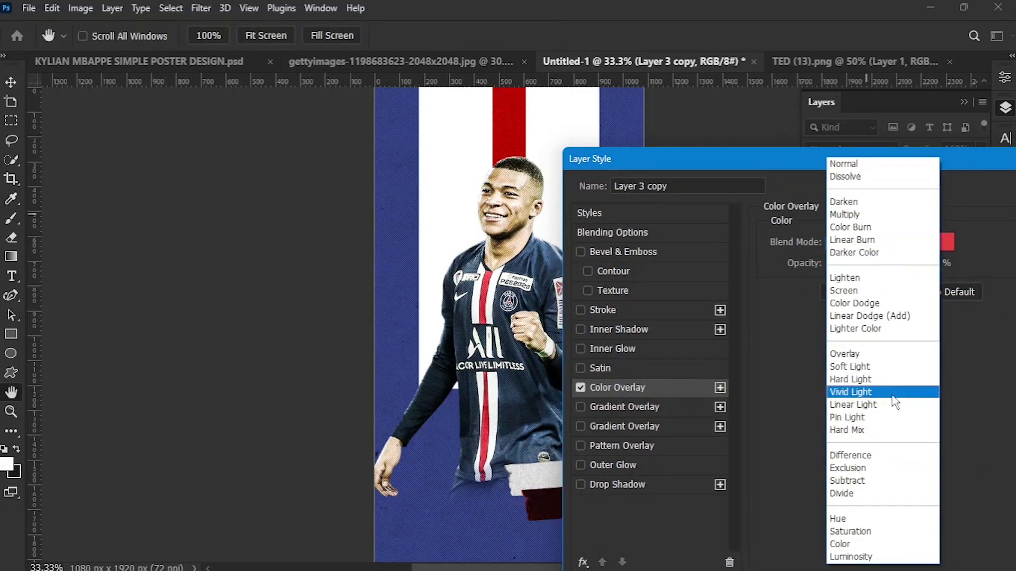
pyautogui.click(873, 456)
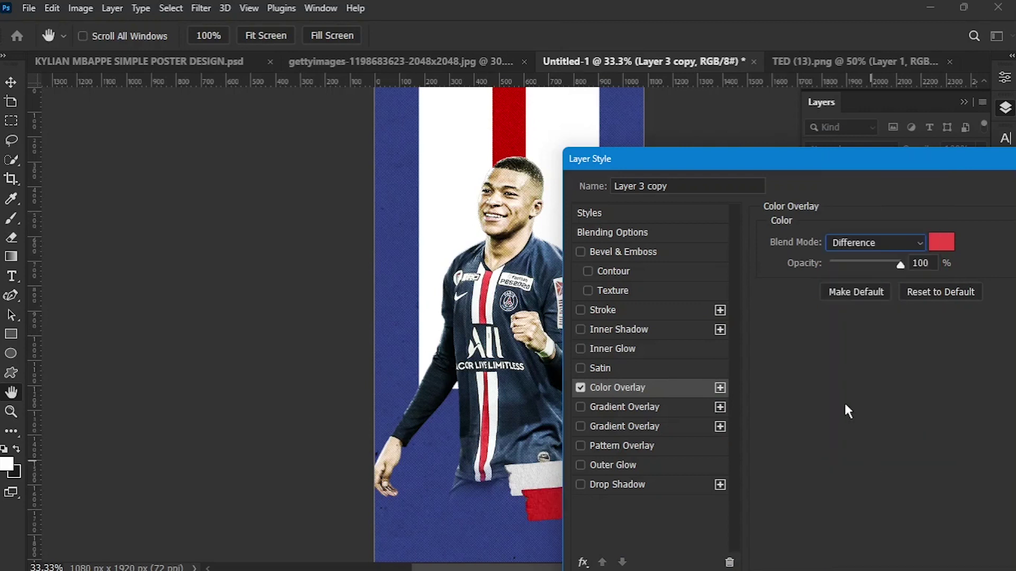
pyautogui.moveTo(941, 166); pyautogui.dragTo(669, 228)
pyautogui.click(844, 249)
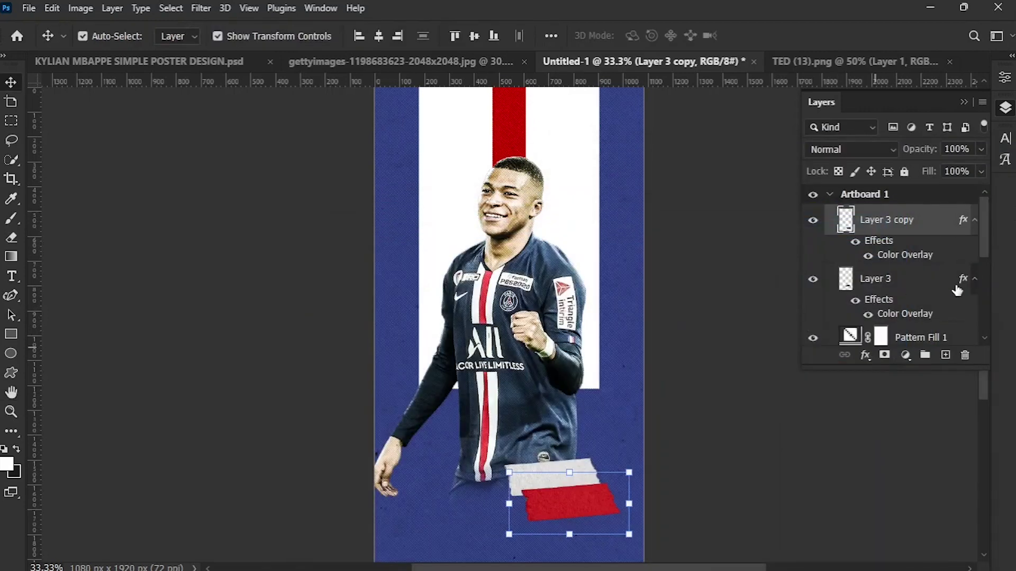
# - Recolour the background's solid colour fill to a dark navy blue
pyautogui.moveTo(991, 249); pyautogui.dragTo(999, 333)
pyautogui.click(843, 307)
pyautogui.scroll(-2, 991, 325)
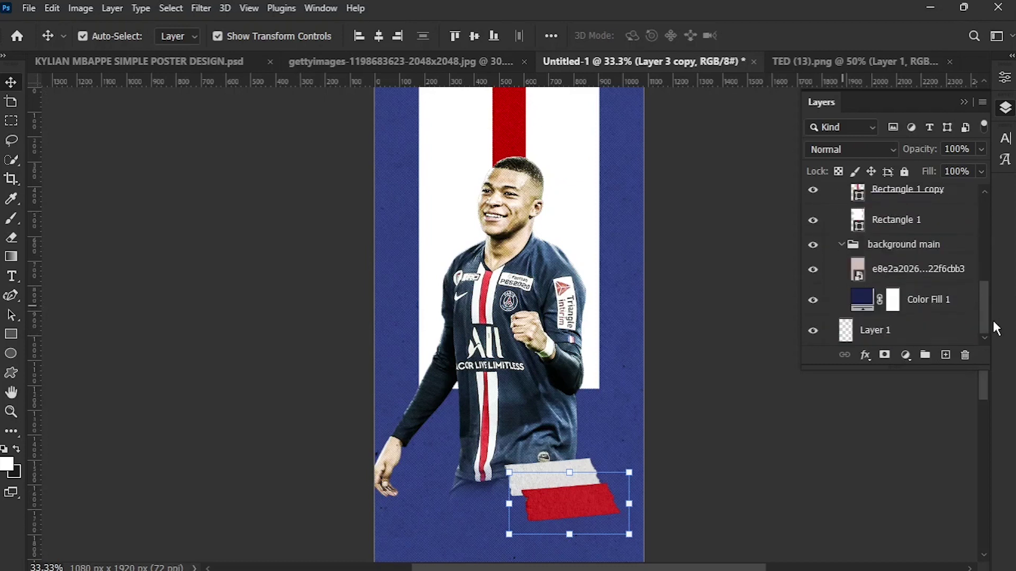
pyautogui.doubleClick(859, 297)
pyautogui.click(722, 479)
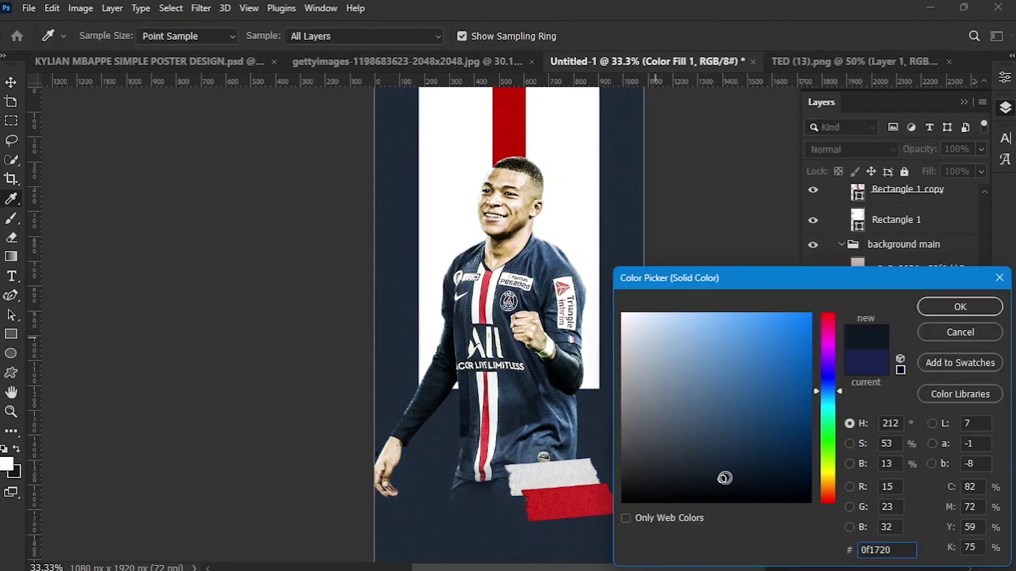
pyautogui.moveTo(724, 479)
pyautogui.mouseDown()
pyautogui.moveTo(725, 470)
pyautogui.moveTo(754, 469)
pyautogui.mouseUp()
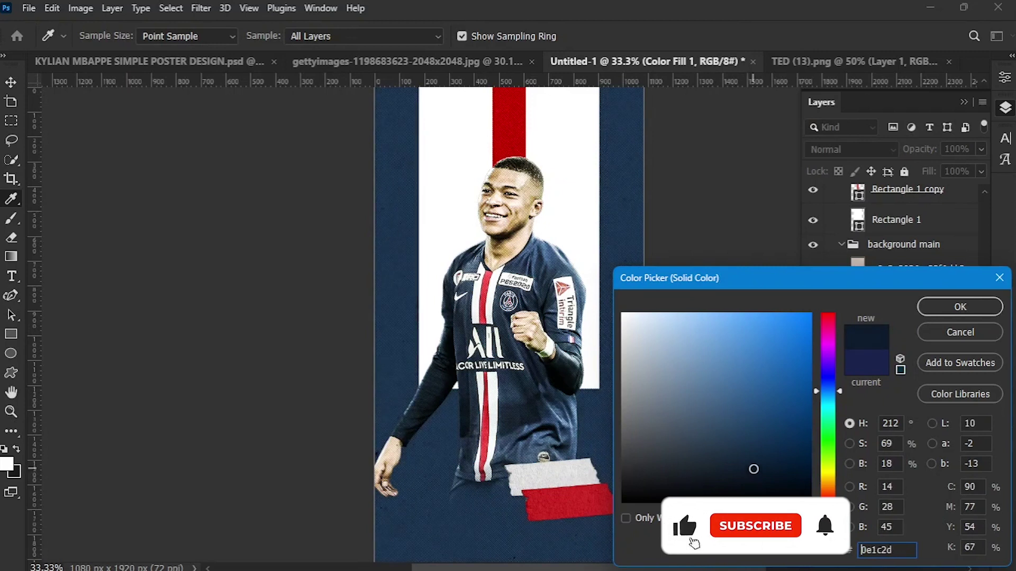
pyautogui.click(960, 307)
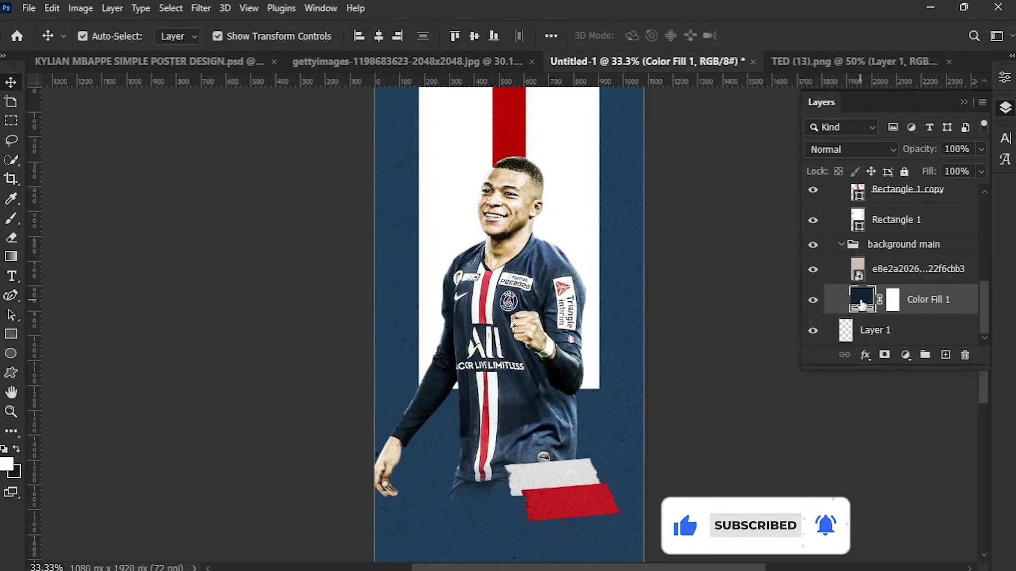
# - Add a gradient fill above the solid background colour from the Orange_01 preset and change its start stop to near-black navy
pyautogui.click(906, 355)
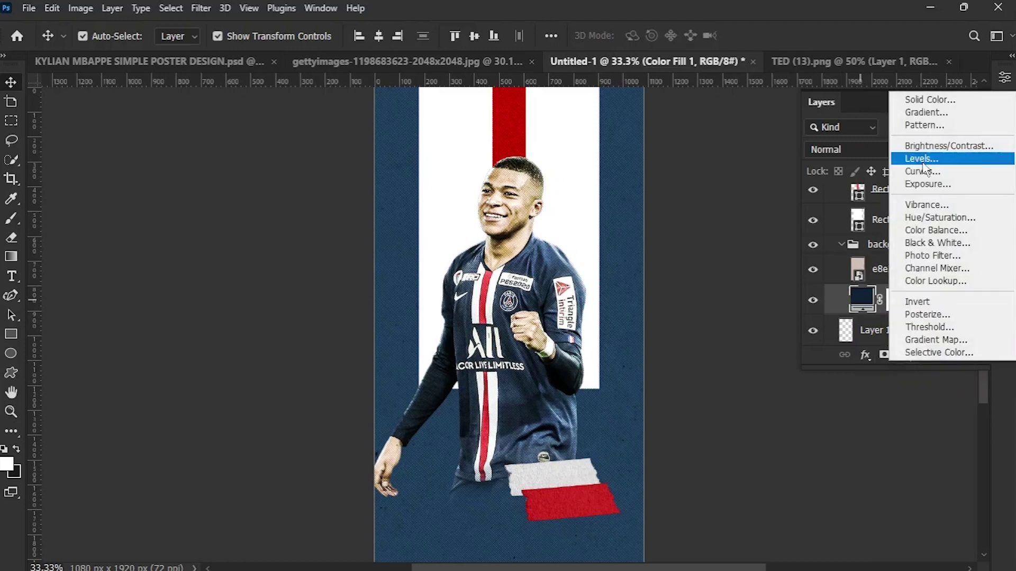
pyautogui.click(931, 114)
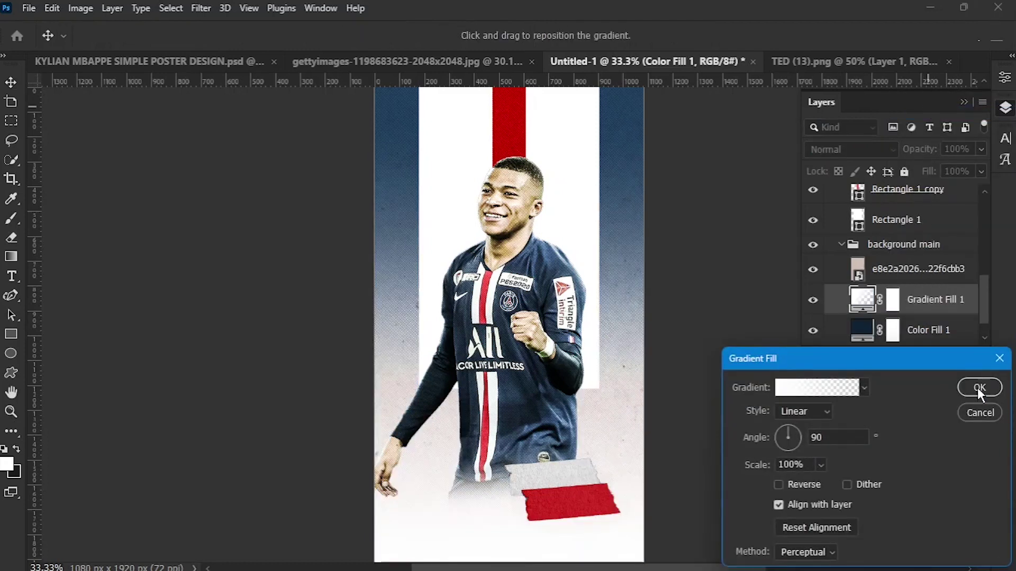
pyautogui.click(815, 390)
pyautogui.doubleClick(689, 465)
pyautogui.press('Return')
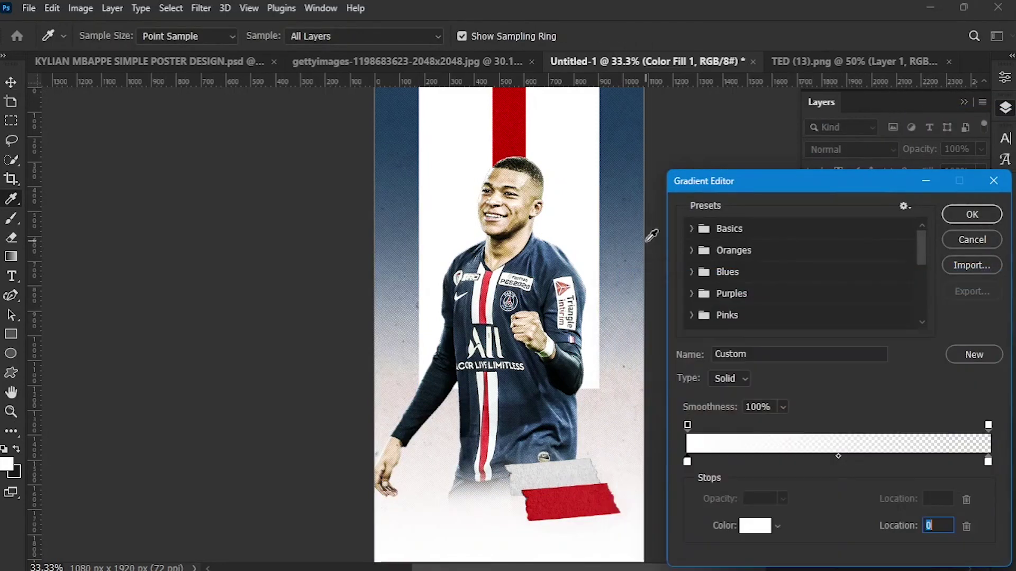
pyautogui.click(691, 251)
pyautogui.click(710, 274)
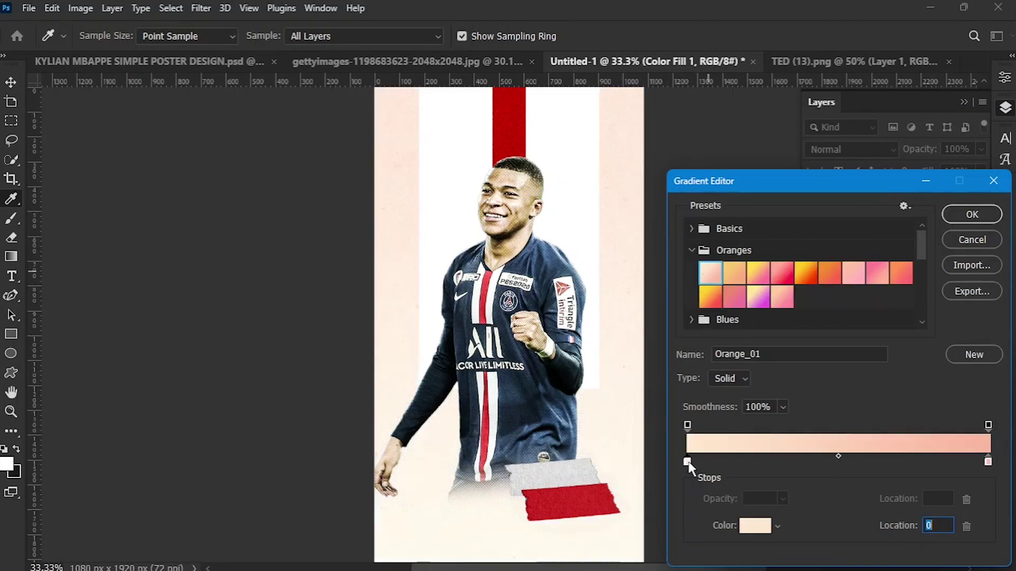
pyautogui.doubleClick(688, 464)
pyautogui.click(709, 485)
pyautogui.click(925, 307)
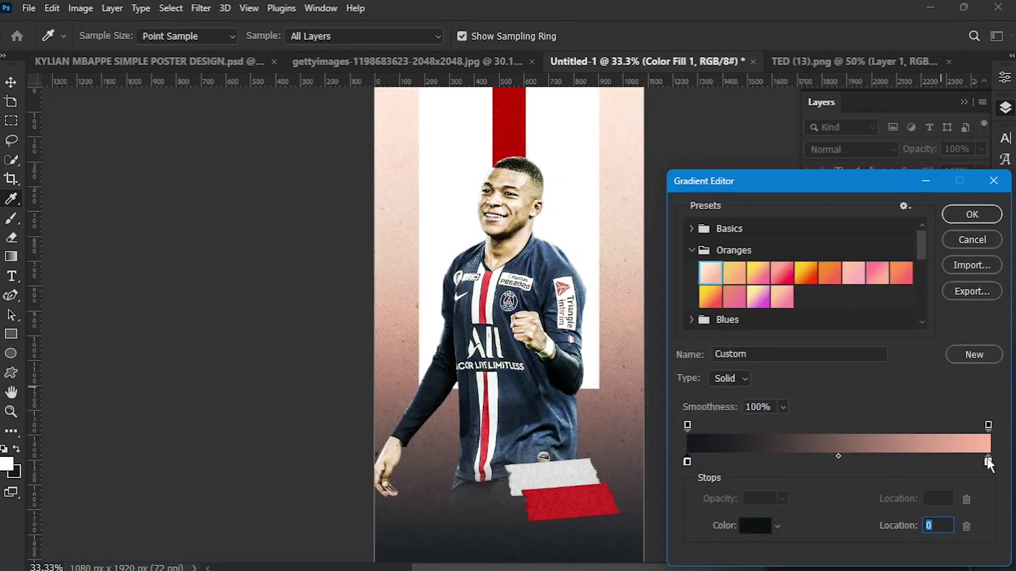
# - Set the gradient's end stop to navy 14243d and delete the solid colour fill beneath the gradient layer
pyautogui.doubleClick(988, 463)
pyautogui.click(552, 418)
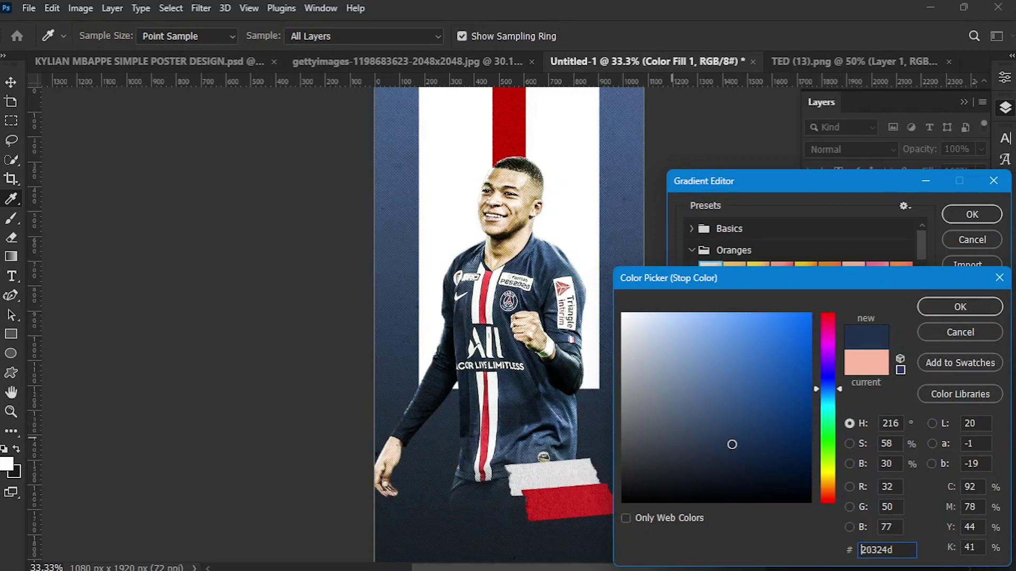
pyautogui.moveTo(732, 444); pyautogui.dragTo(739, 436)
pyautogui.click(752, 465)
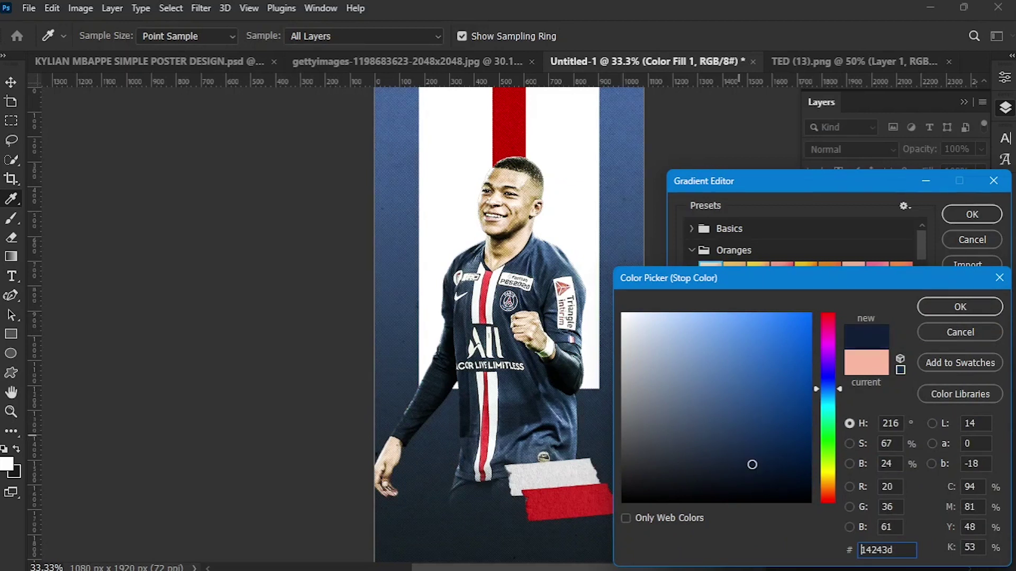
pyautogui.click(958, 308)
pyautogui.click(955, 220)
pyautogui.click(979, 388)
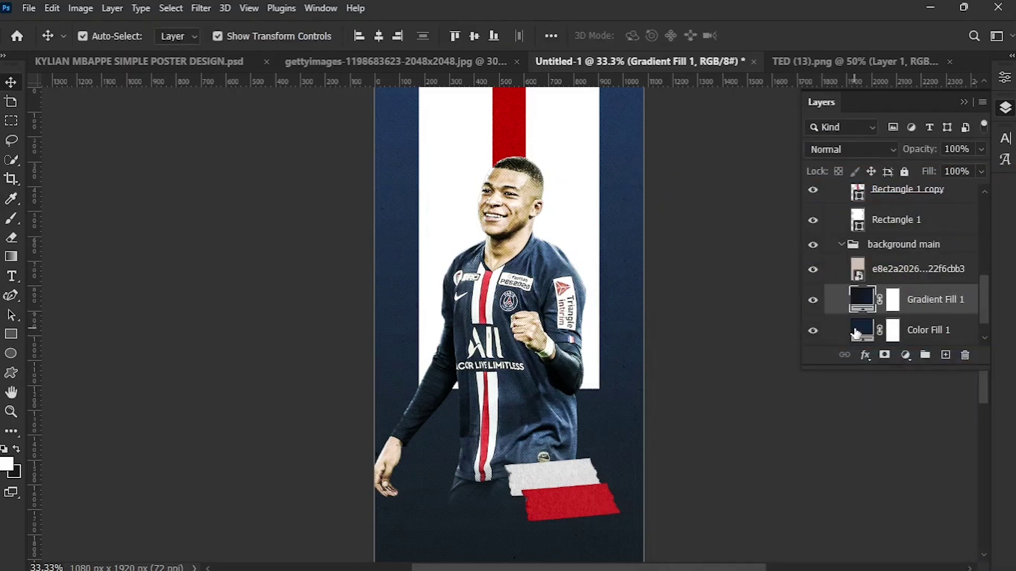
pyautogui.moveTo(857, 331); pyautogui.dragTo(963, 356)
# - Add a placeholder text line in Morganite Bold at 72 pt on the poster below the player
pyautogui.click(10, 278)
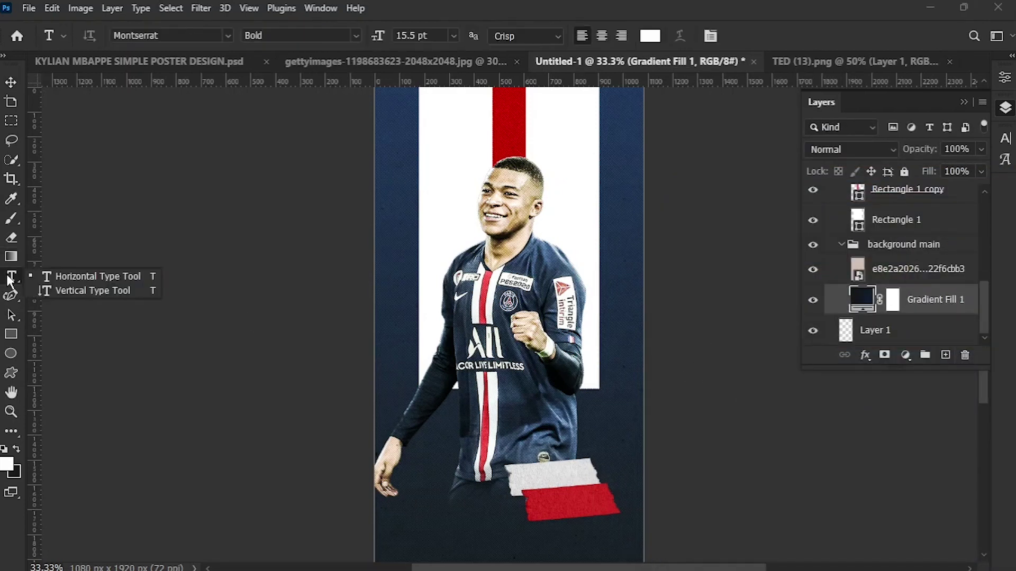
pyautogui.click(229, 36)
pyautogui.click(177, 98)
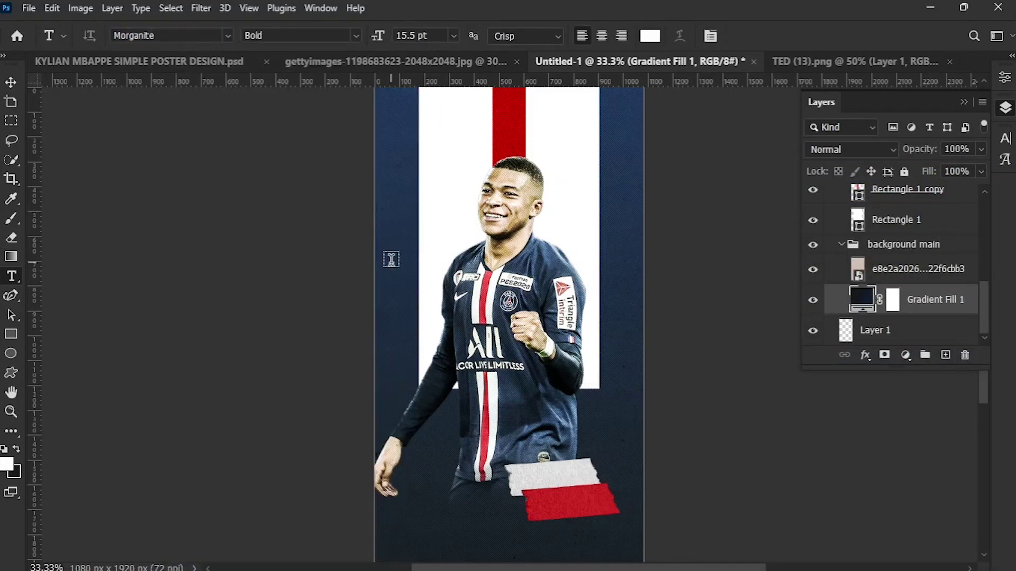
pyautogui.click(355, 36)
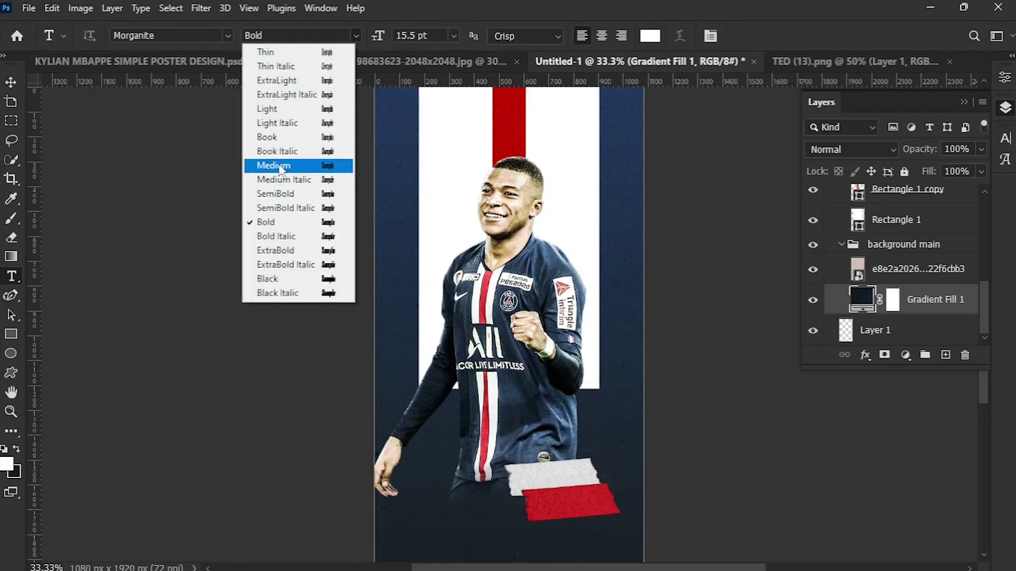
pyautogui.click(432, 536)
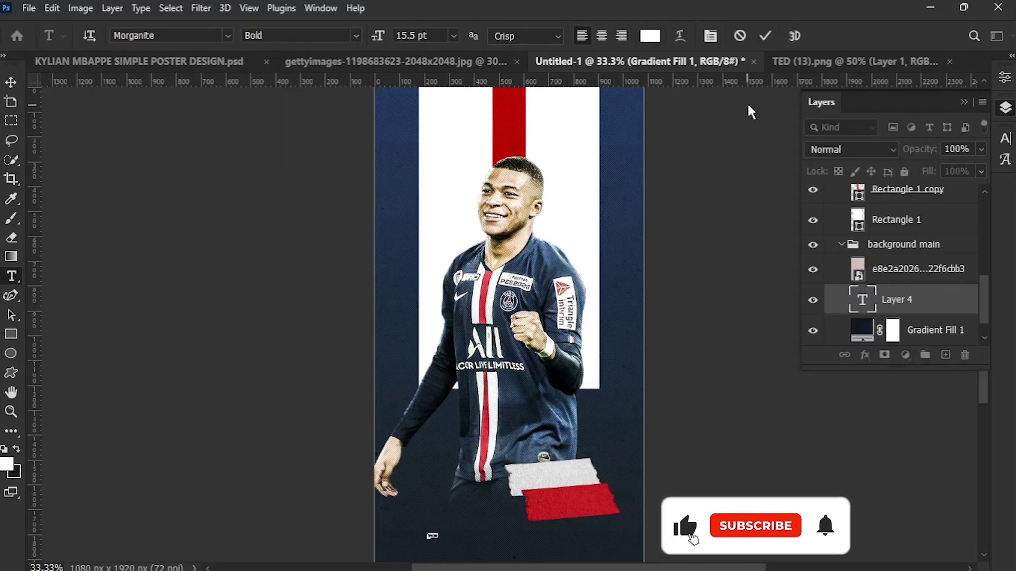
pyautogui.click(453, 35)
pyautogui.click(423, 250)
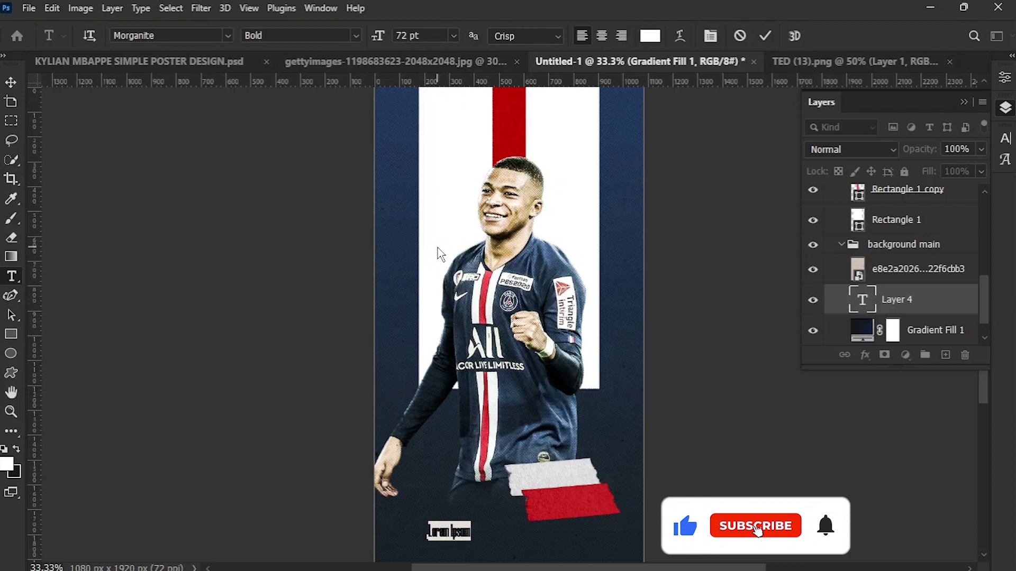
pyautogui.click(765, 36)
# - Enlarge the placeholder text to about 166 pt and move its layer to the top of the artboard's stack
pyautogui.press('v')
pyautogui.moveTo(470, 544); pyautogui.dragTo(514, 541)
pyautogui.moveTo(909, 299); pyautogui.dragTo(894, 237)
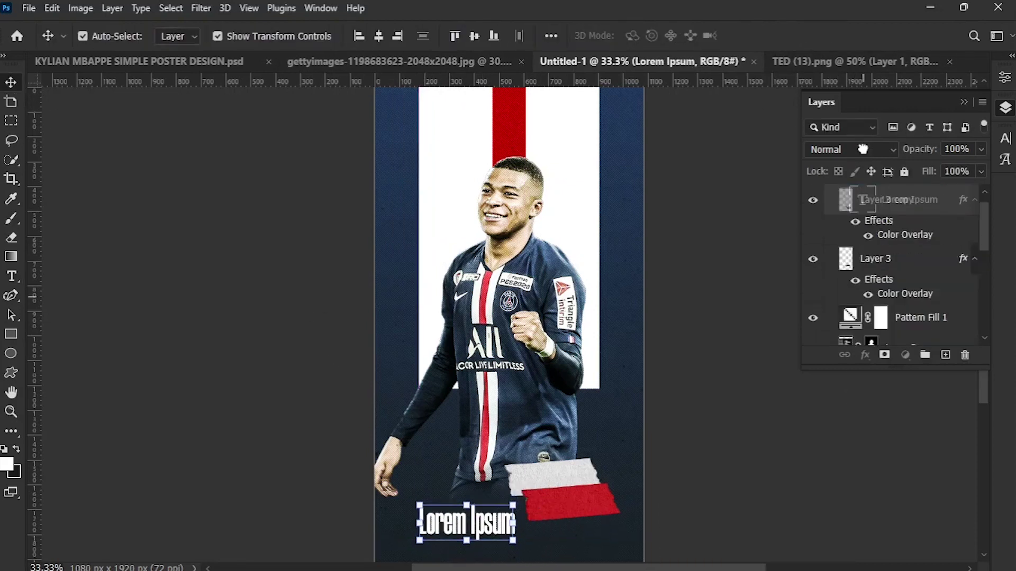
# - Replace the placeholder text with Mbappe and set its tracking to 20
pyautogui.doubleClick(502, 529)
pyautogui.write('Mbappe')
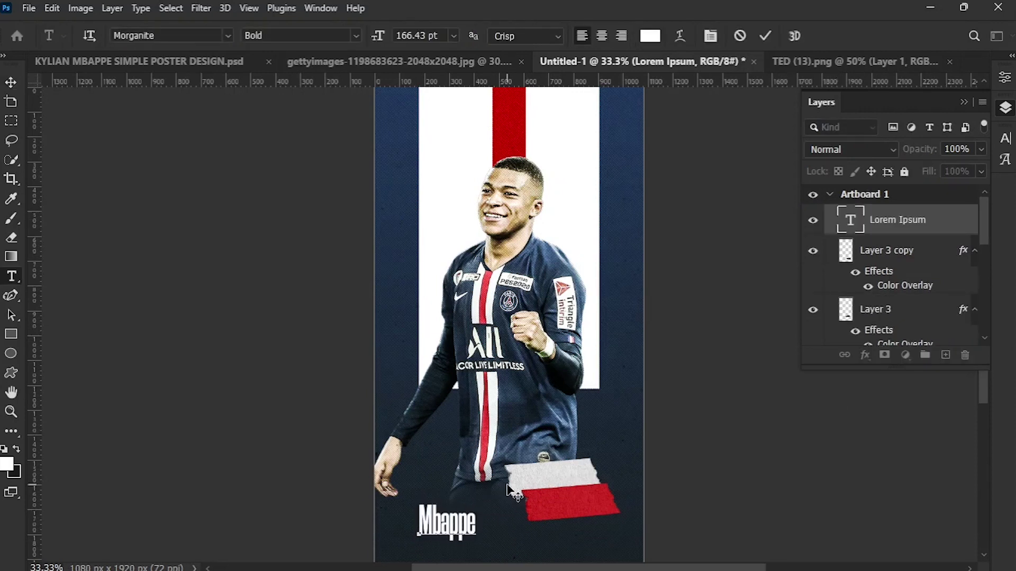
pyautogui.click(766, 35)
pyautogui.click(1005, 78)
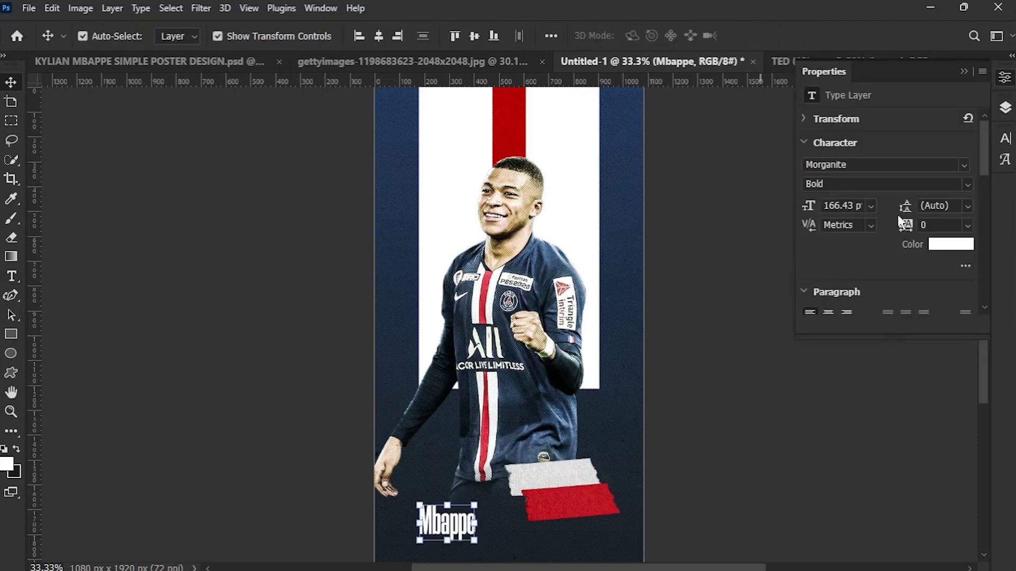
pyautogui.click(937, 225)
pyautogui.write('20')
pyautogui.press('Return')
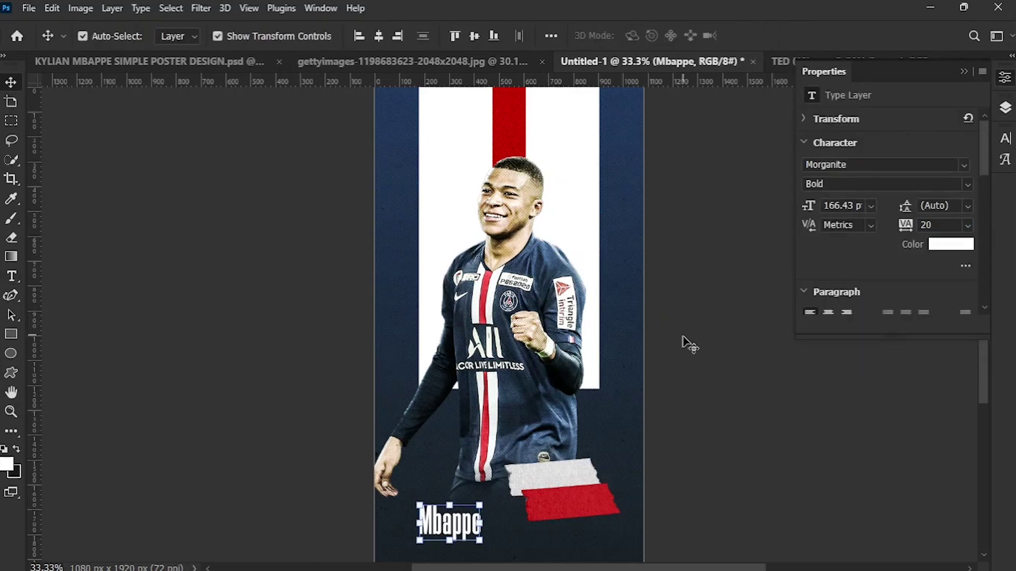
# - Move the Mbappe text onto the red tape and rotate it about -6 degrees to match the strip's slant
pyautogui.moveTo(438, 527); pyautogui.dragTo(556, 507)
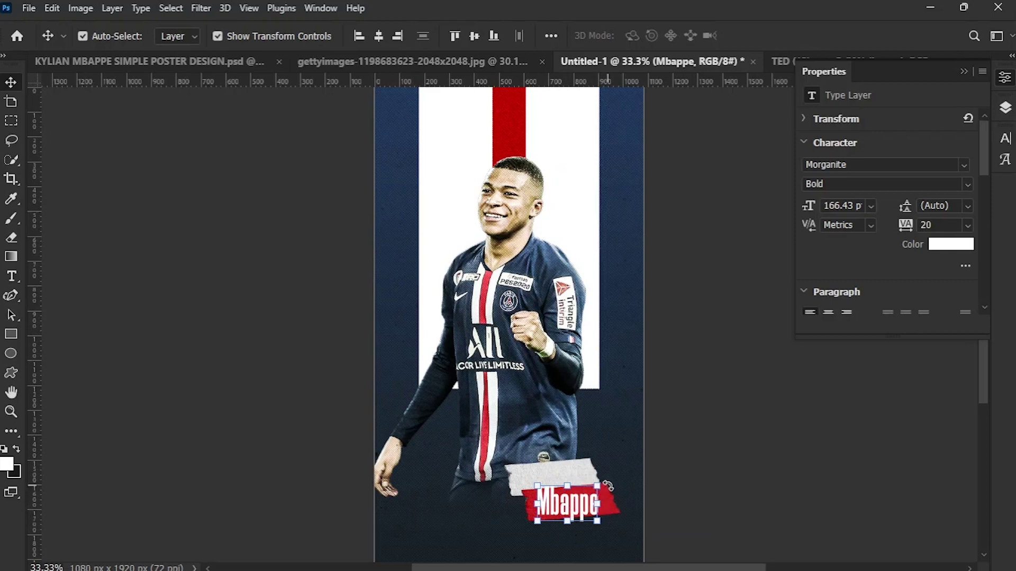
pyautogui.moveTo(608, 486); pyautogui.dragTo(608, 482)
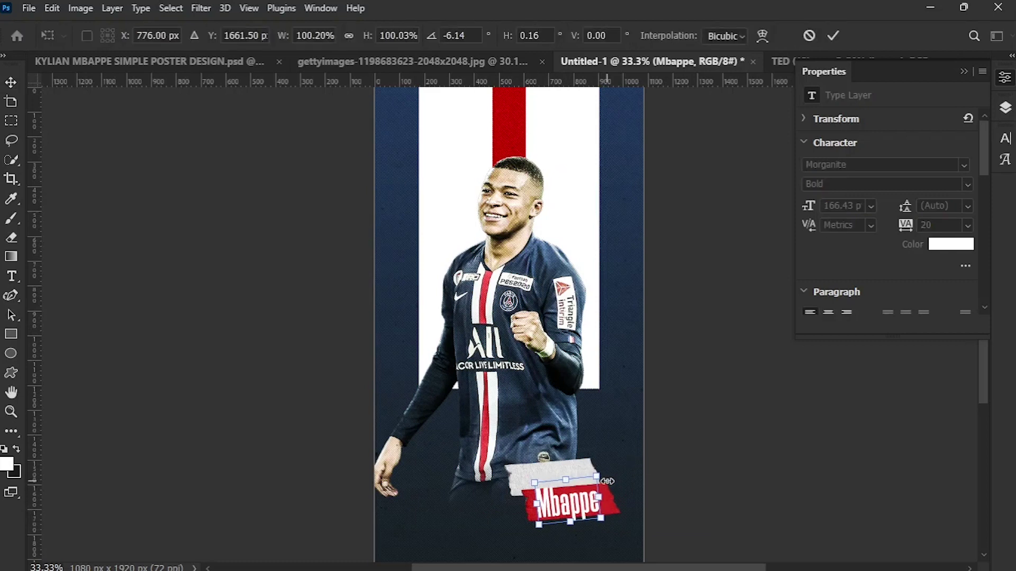
pyautogui.click(833, 35)
# - Set the Mbappe text's font size to 120 pt
pyautogui.click(872, 207)
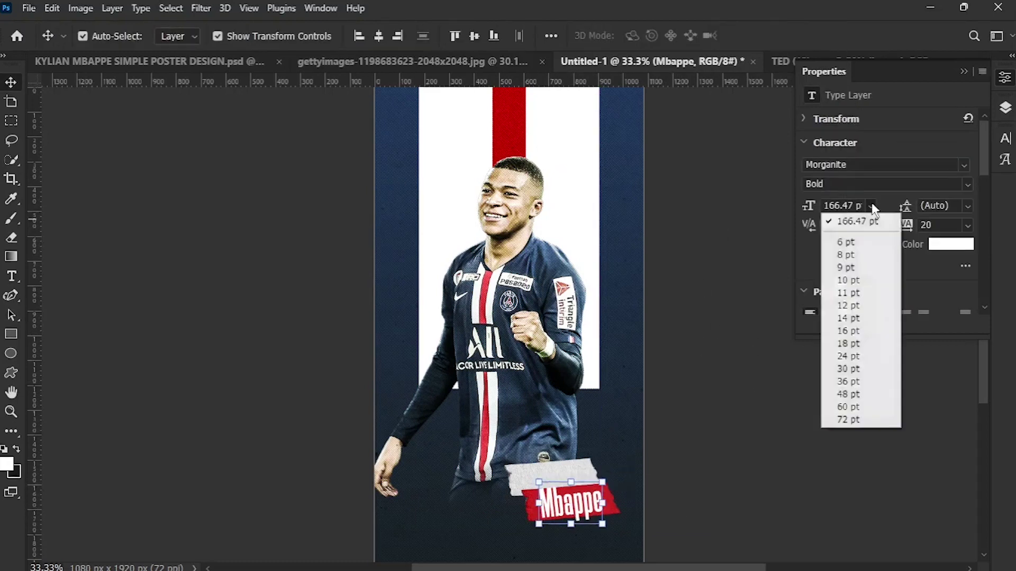
pyautogui.click(872, 207)
pyautogui.moveTo(850, 203); pyautogui.dragTo(848, 205)
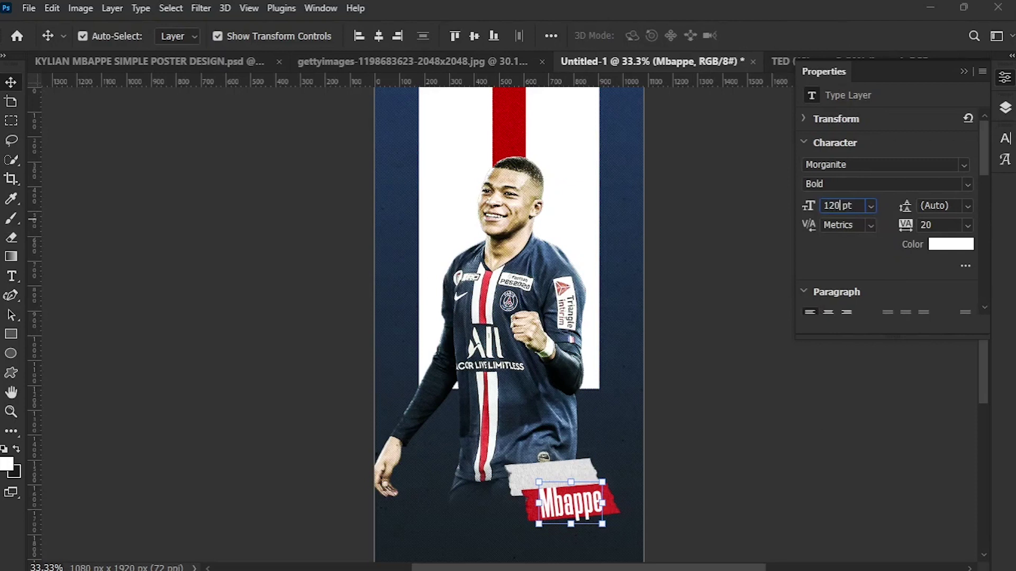
pyautogui.press('Return')
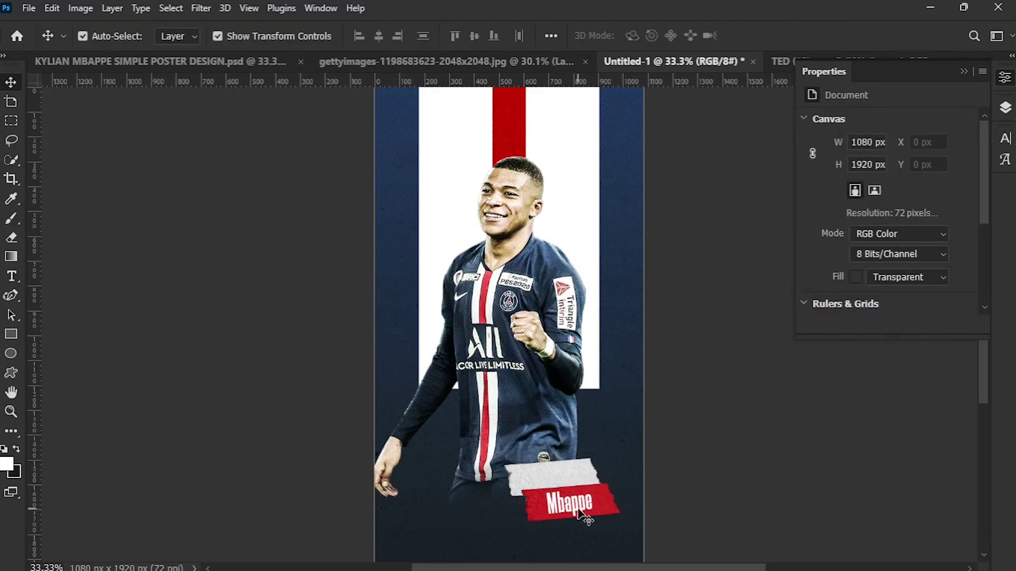
# - Duplicate the Mbappe text onto the white tape and recolour the copy with red sampled from the background stripe
pyautogui.moveTo(565, 516); pyautogui.dragTo(556, 482)
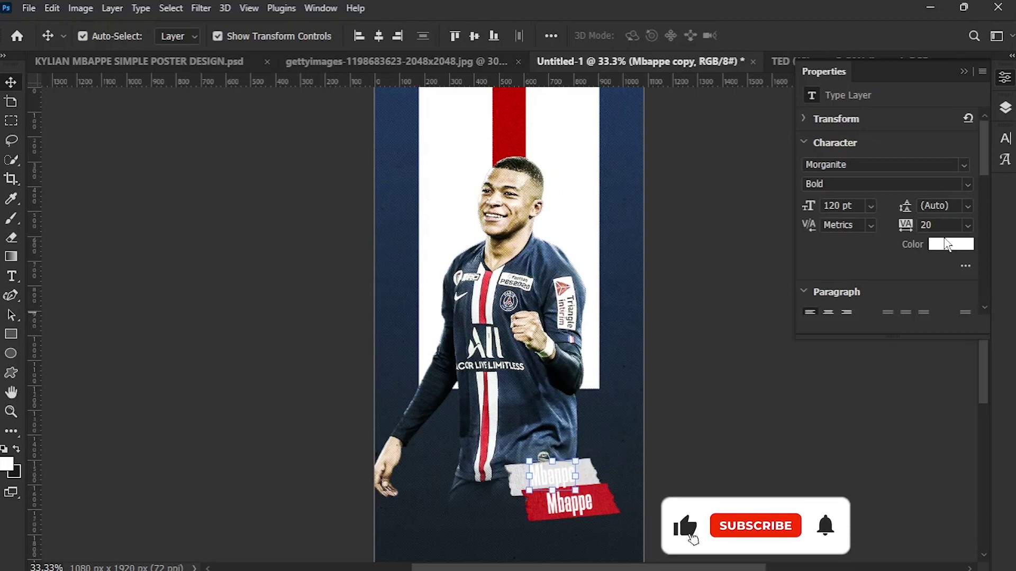
pyautogui.click(947, 244)
pyautogui.click(508, 127)
pyautogui.click(957, 304)
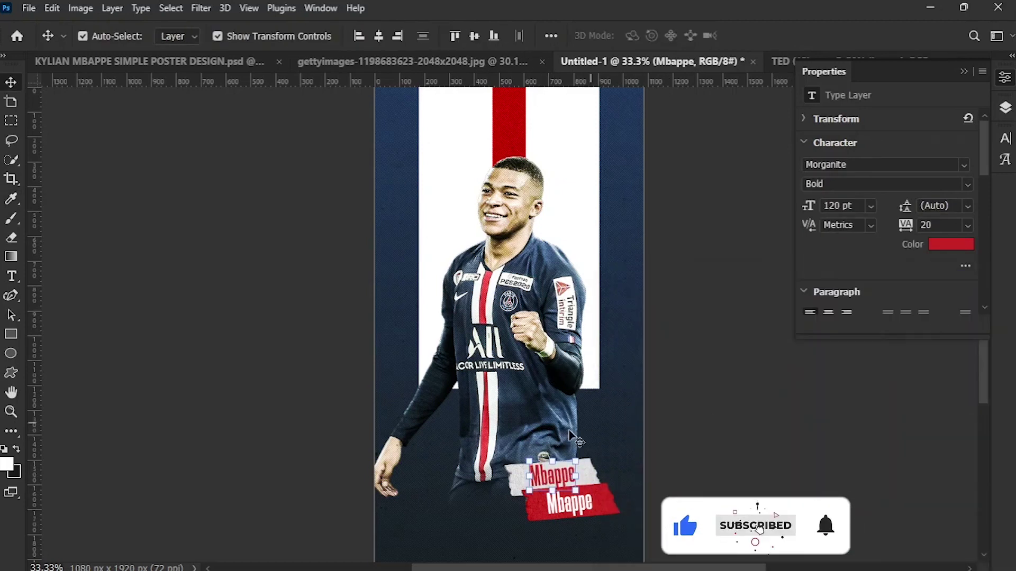
# - Change the duplicated text to Kylian and nudge it towards the middle of the white tape
pyautogui.doubleClick(560, 477)
pyautogui.write('Kylian')
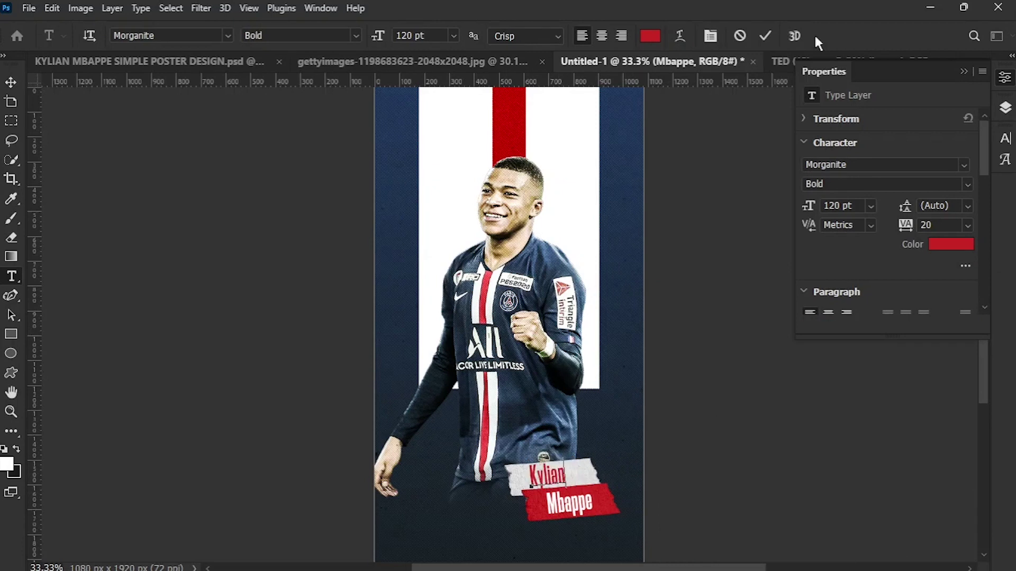
pyautogui.click(765, 36)
pyautogui.press('v')
pyautogui.moveTo(553, 483); pyautogui.dragTo(559, 482)
pyautogui.click(722, 442)
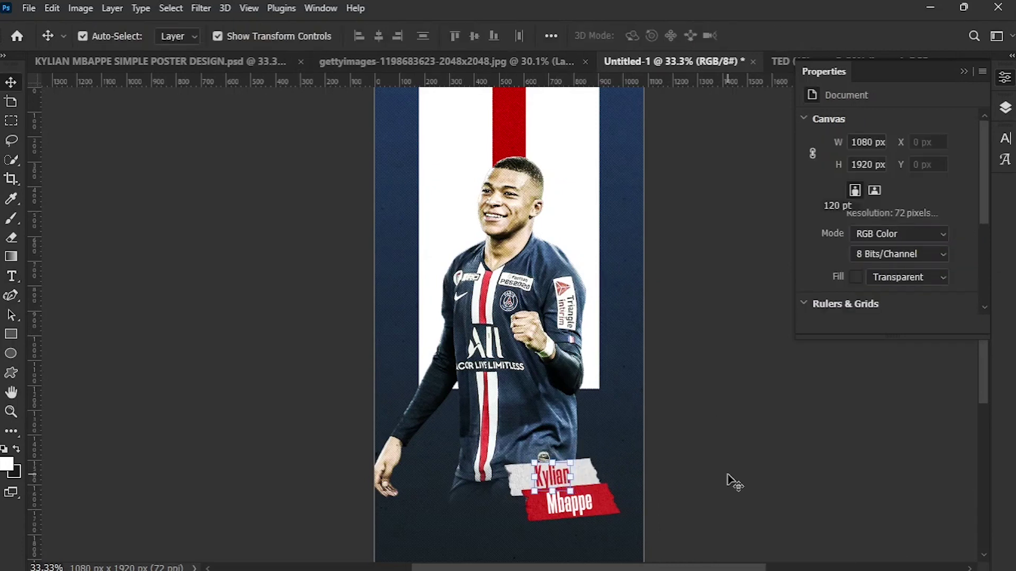
pyautogui.click(833, 194)
pyautogui.hotkey('ctrl', '+')
pyautogui.hotkey('ctrl', '-')
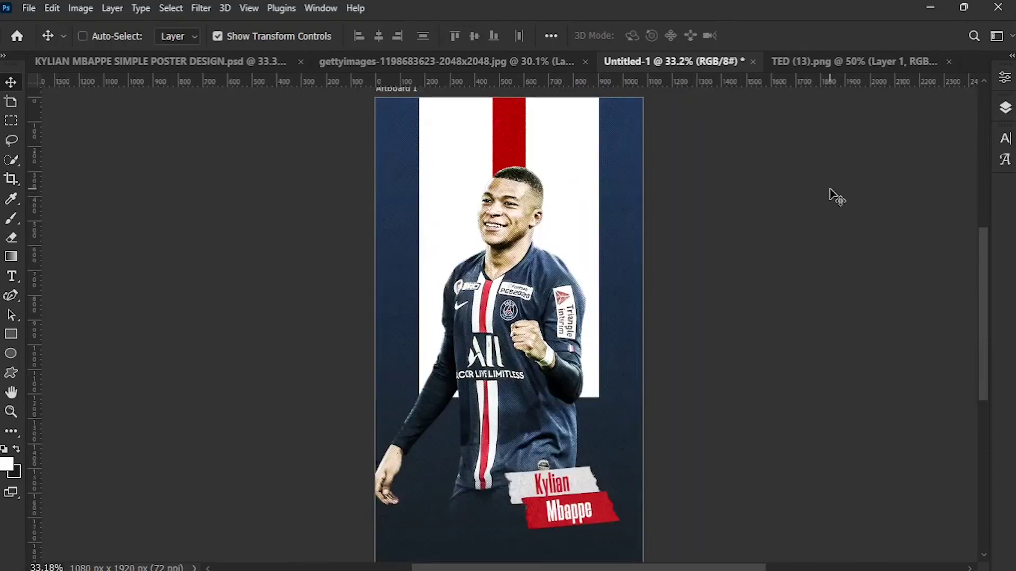
pyautogui.click(1010, 110)
pyautogui.moveTo(991, 233); pyautogui.dragTo(987, 260)
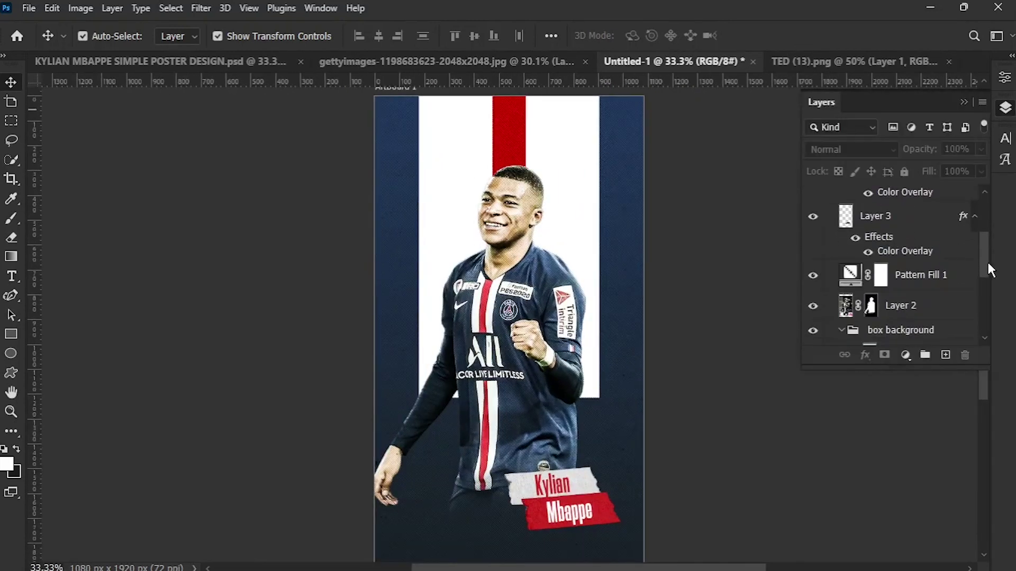
# - Group the two tape layers, Layer 3 and Layer 3 copy, and name the group tape
pyautogui.click(856, 277)
pyautogui.click(921, 224)
pyautogui.scroll(2, 985, 241)
pyautogui.scroll(1, 983, 241)
pyautogui.keyDown('shift'); pyautogui.click(920, 228); pyautogui.keyUp('shift')
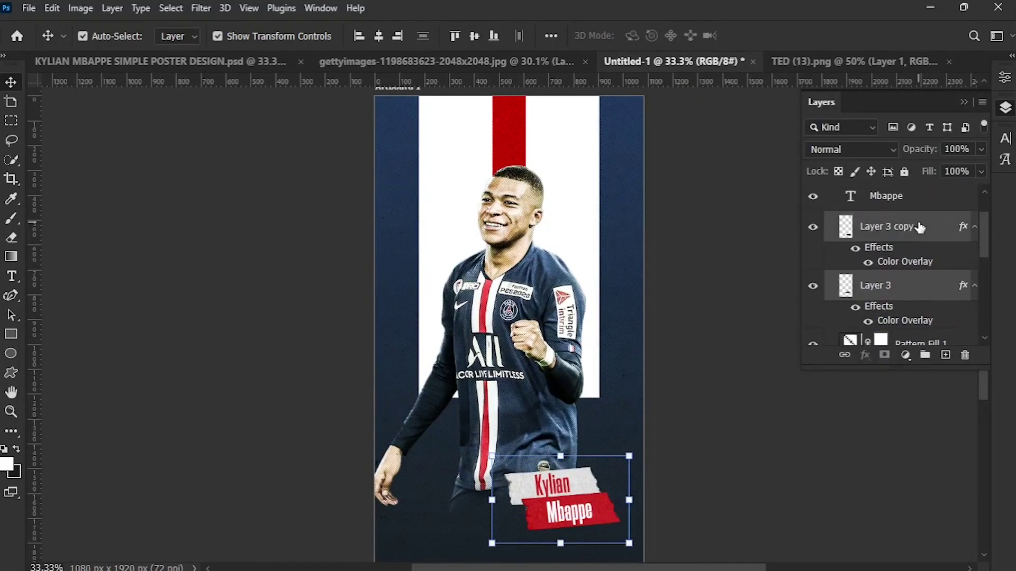
pyautogui.click(926, 354)
pyautogui.doubleClick(894, 220)
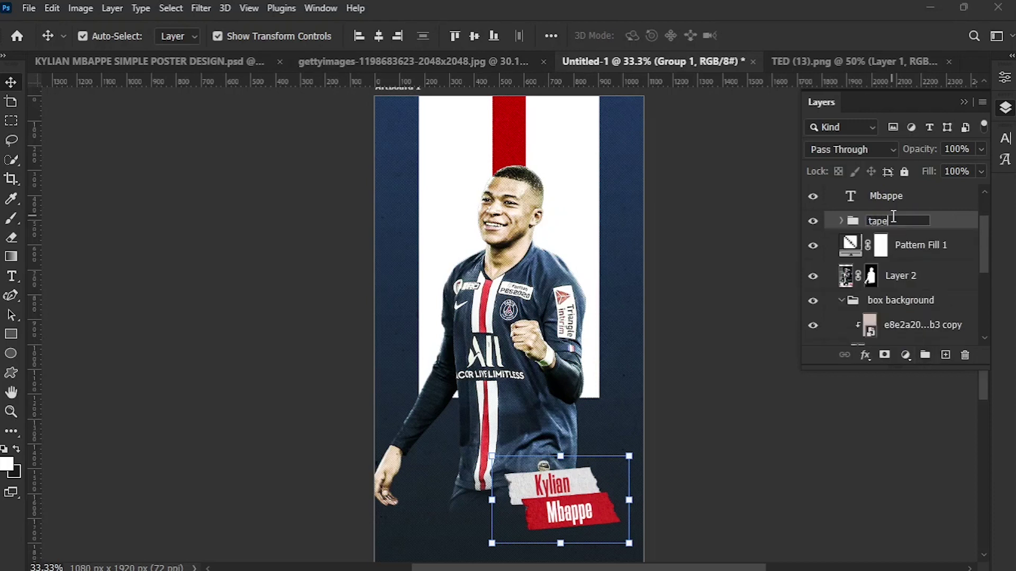
pyautogui.press('Return')
# - Group the Kylian and Mbappe text layers and name the group text
pyautogui.click(888, 199)
pyautogui.scroll(2, 979, 219)
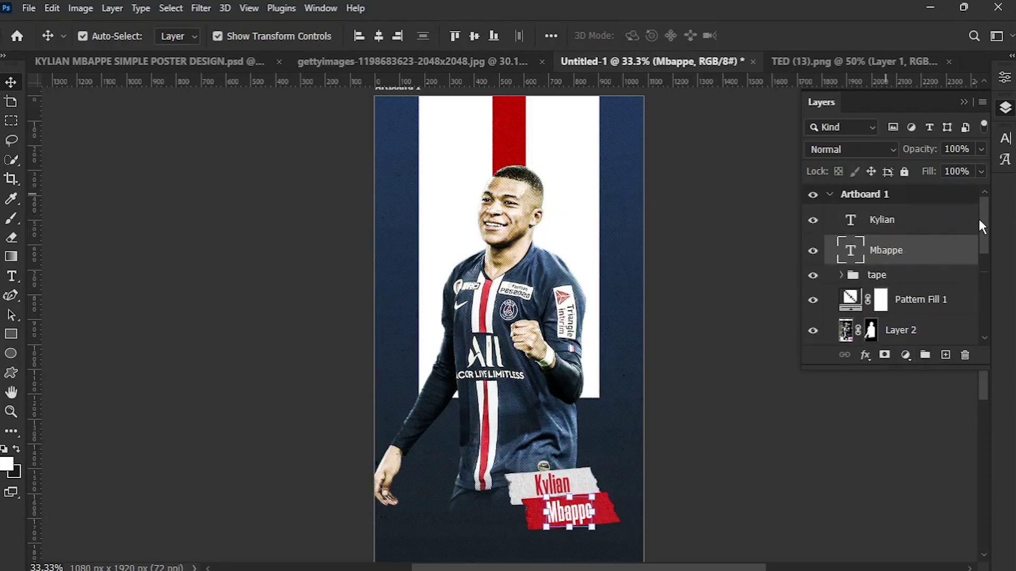
pyautogui.keyDown('shift'); pyautogui.click(926, 223); pyautogui.keyUp('shift')
pyautogui.click(926, 354)
pyautogui.click(887, 214)
pyautogui.write('te')
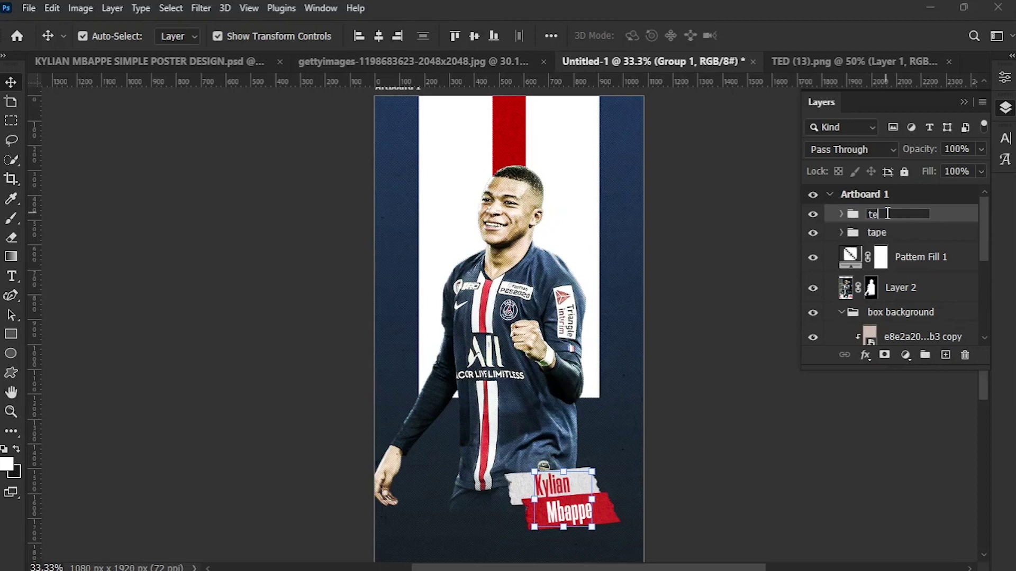
pyautogui.write('xt')
pyautogui.press('Return')
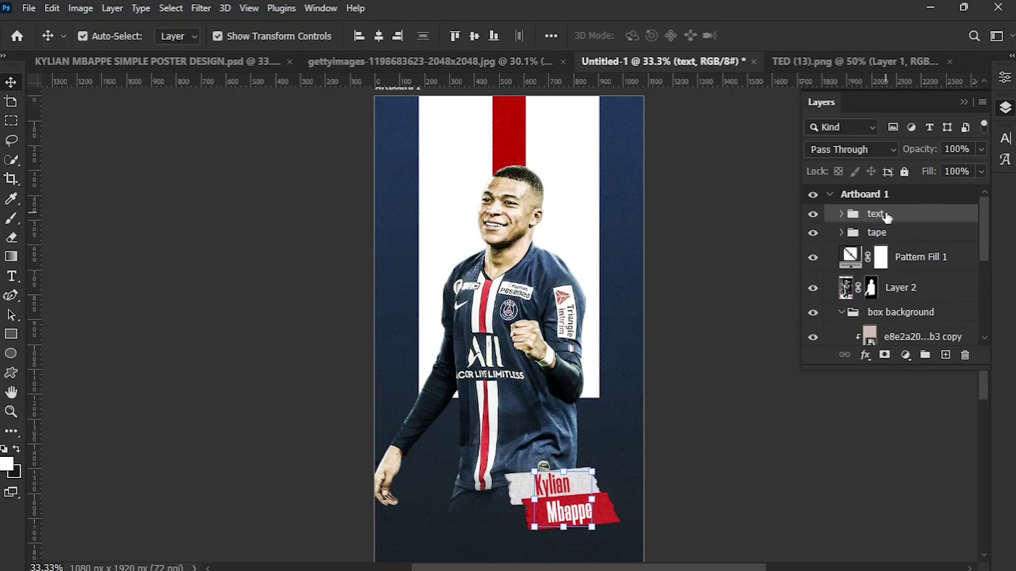
# - Lower the Pattern Fill 1 layer's opacity to 40% and collapse the Layers panel to view the whole poster
pyautogui.click(849, 256)
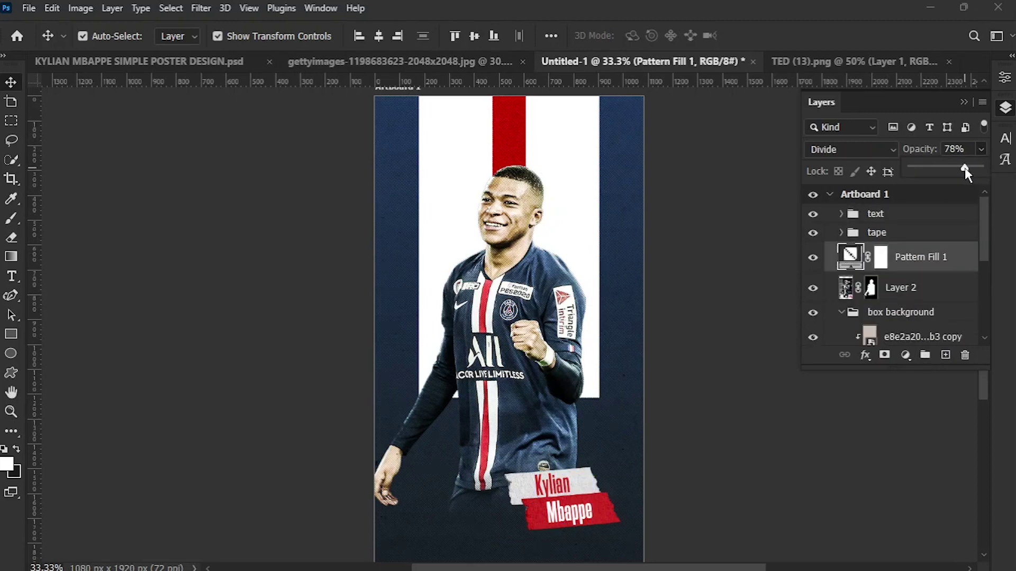
pyautogui.moveTo(964, 167); pyautogui.dragTo(938, 170)
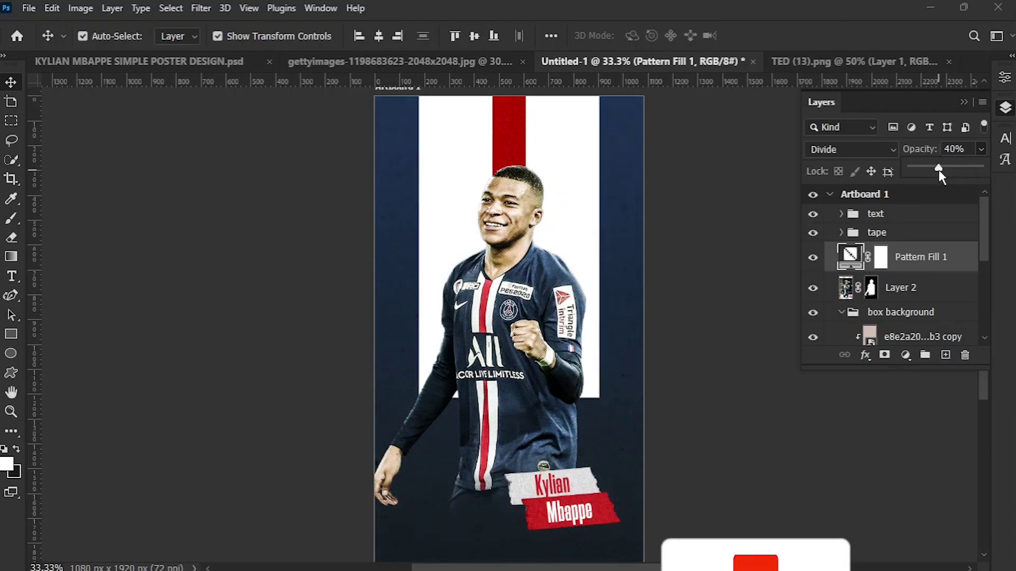
pyautogui.click(965, 104)
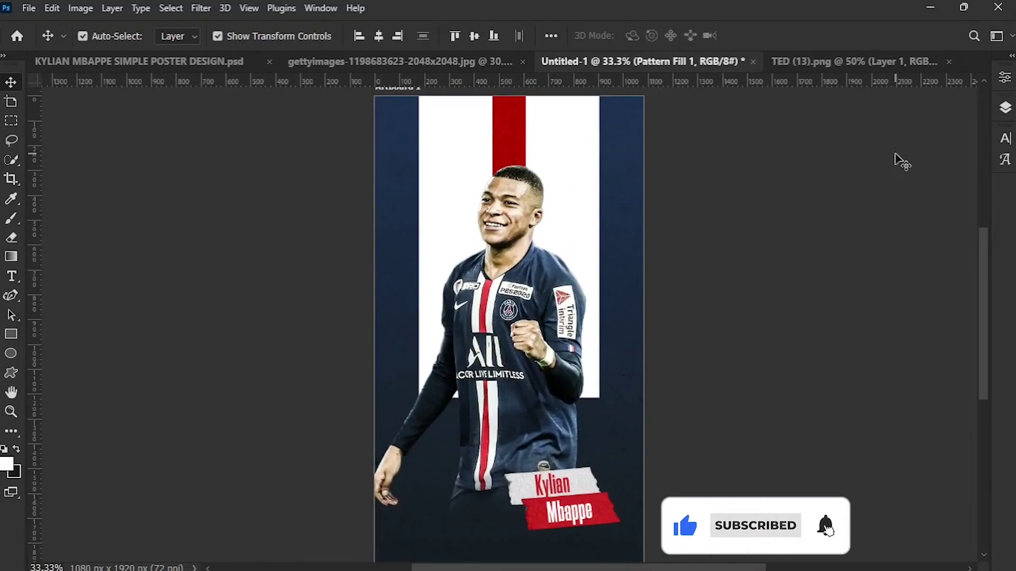
pyautogui.hotkey('ctrl', '-')
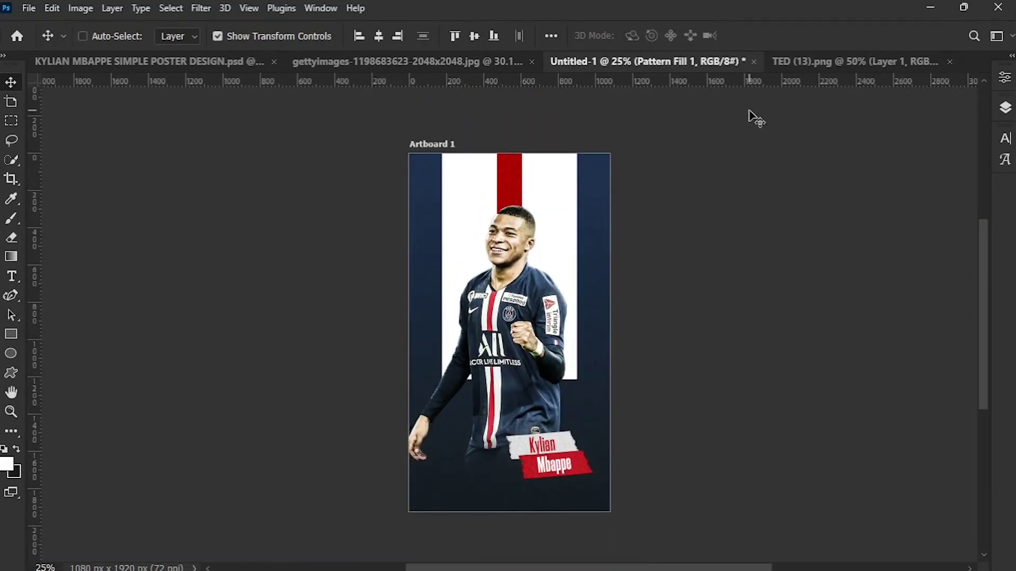